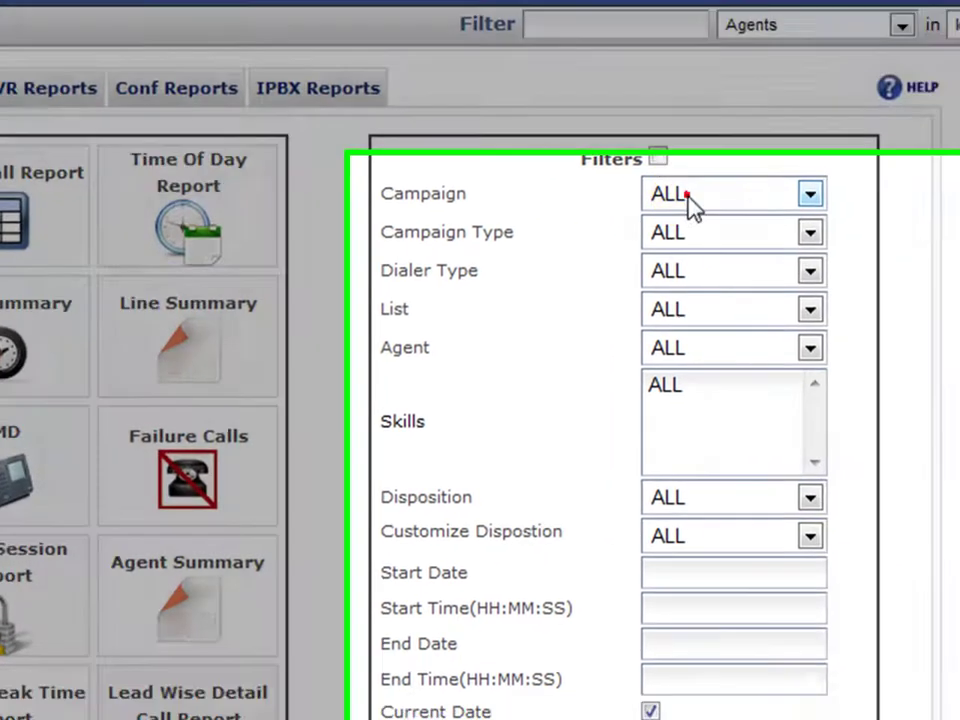
# Step: Filter the ACD reports by the TVT_SUPPORT campaign
pyautogui.click(848, 268)
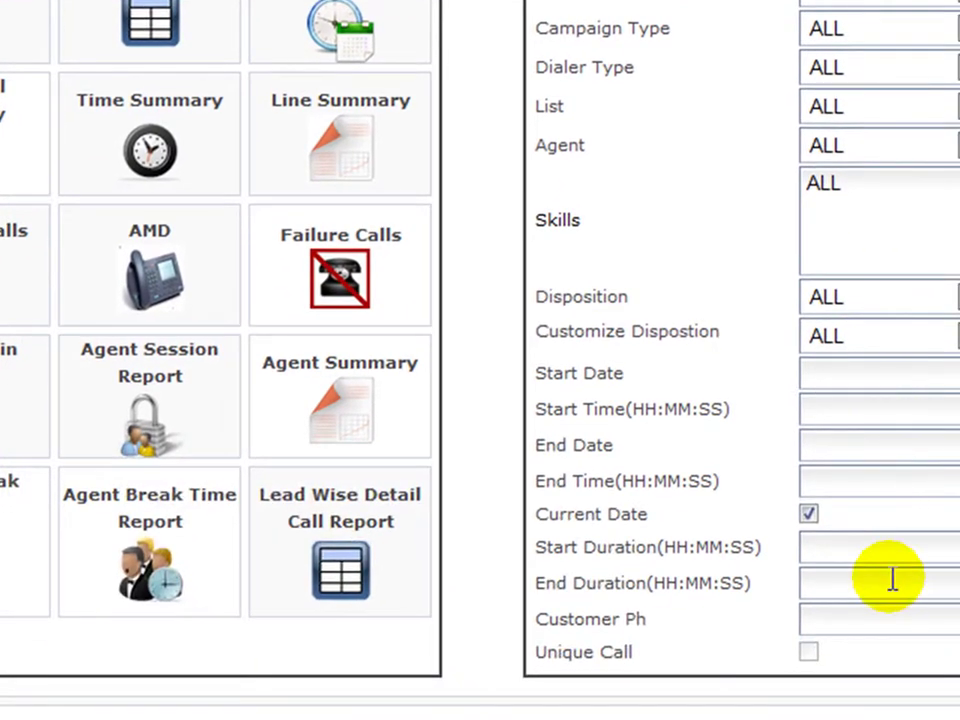
pyautogui.click(865, 623)
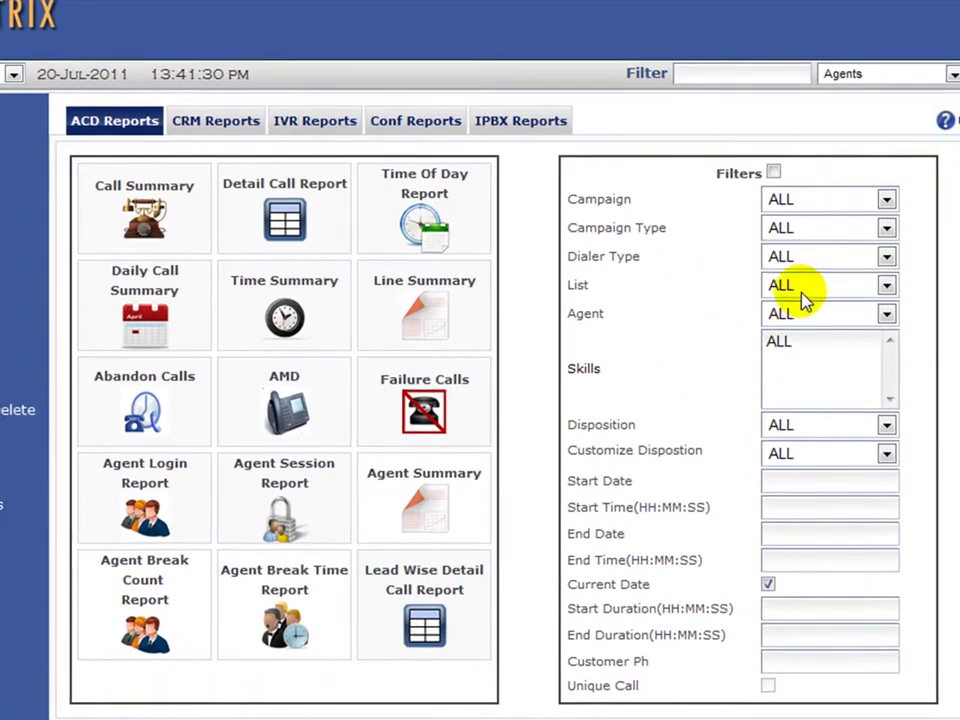
pyautogui.click(820, 200)
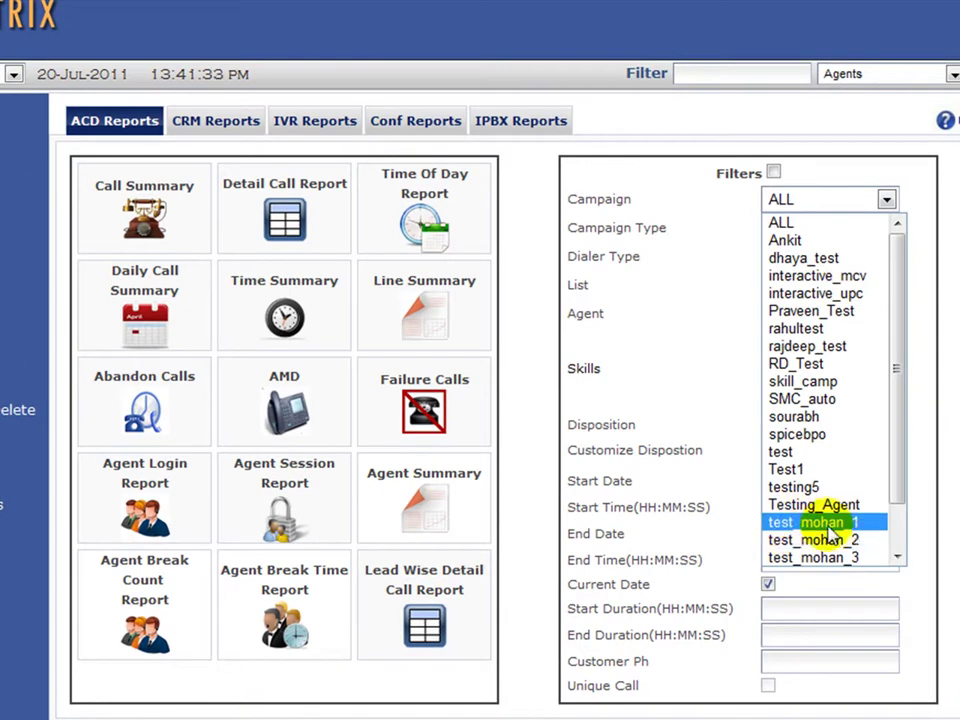
pyautogui.click(895, 545)
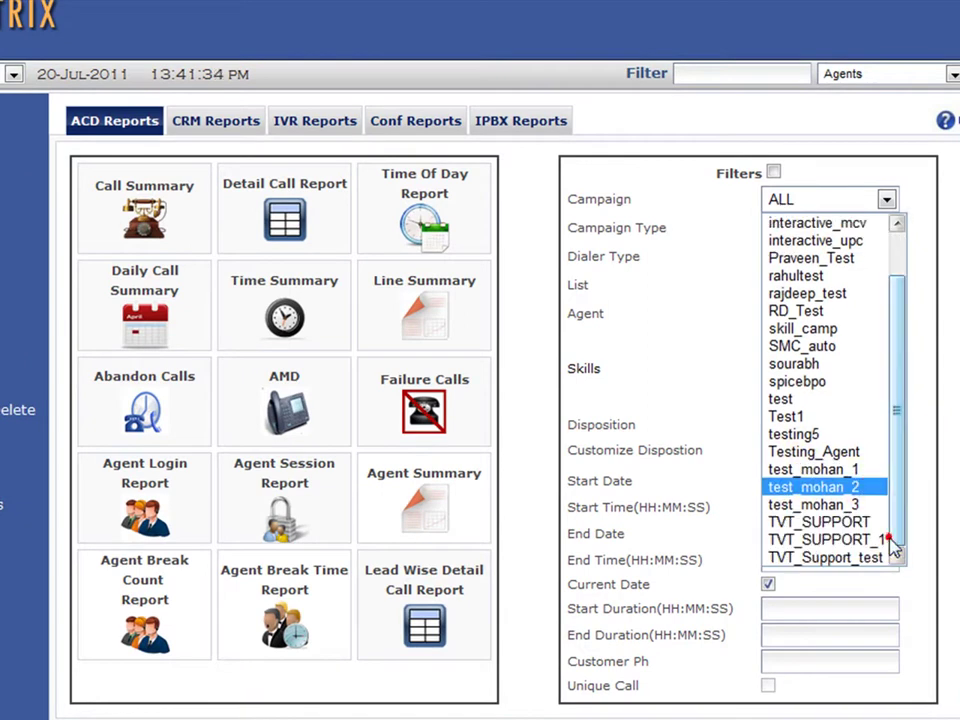
pyautogui.click(826, 520)
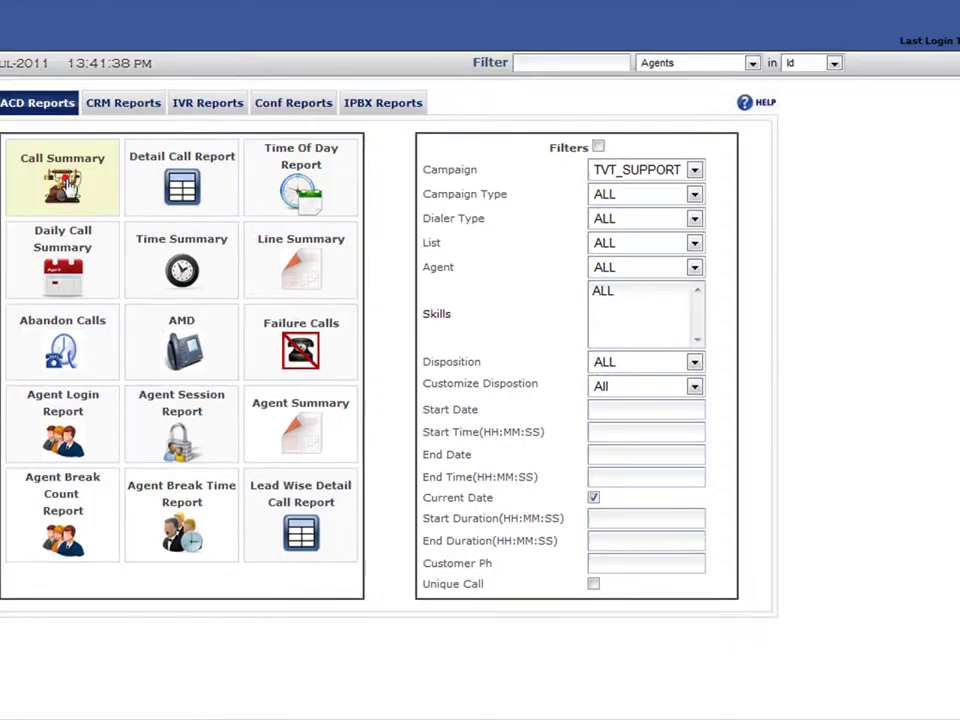
# Step: Open the Call Summary report and look across the Campaign Call Summary columns from initiated calls to wrap-up times
pyautogui.click(144, 212)
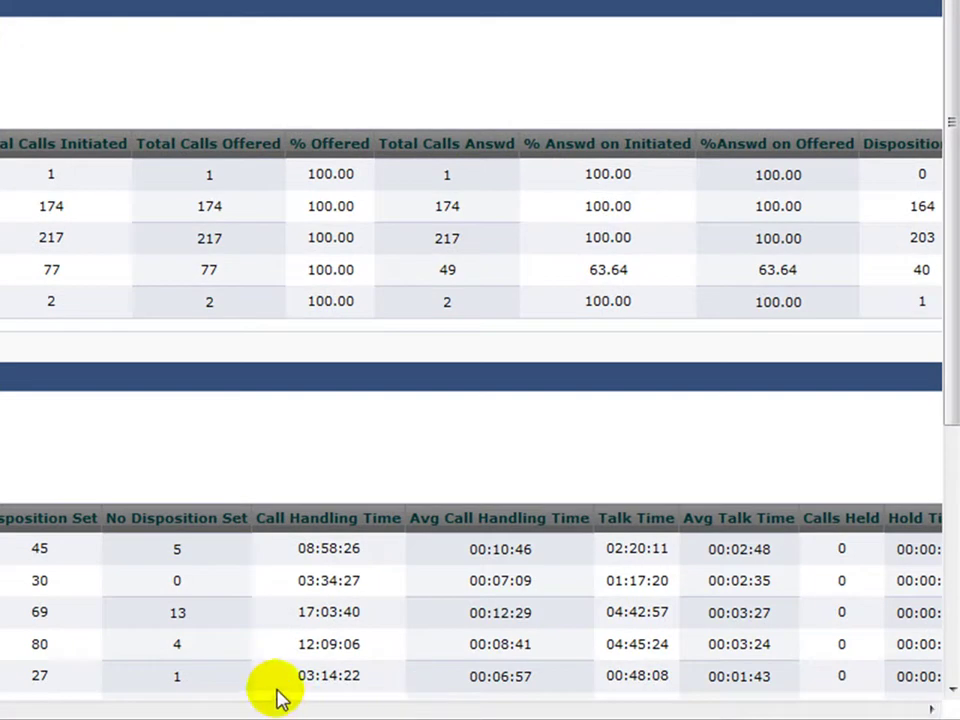
pyautogui.click(928, 710)
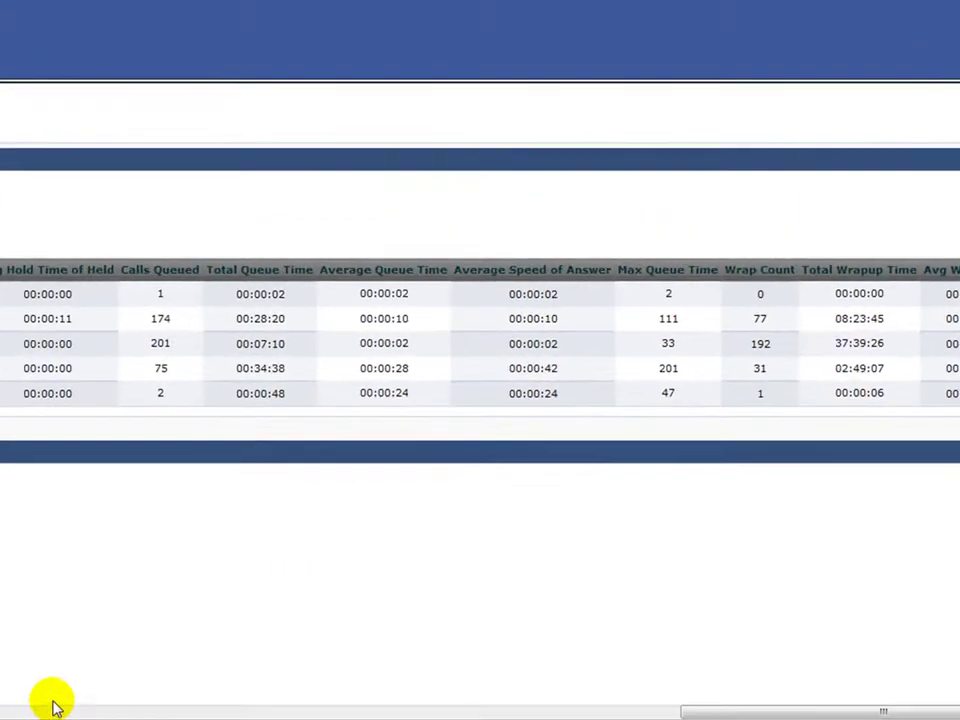
pyautogui.click(26, 709)
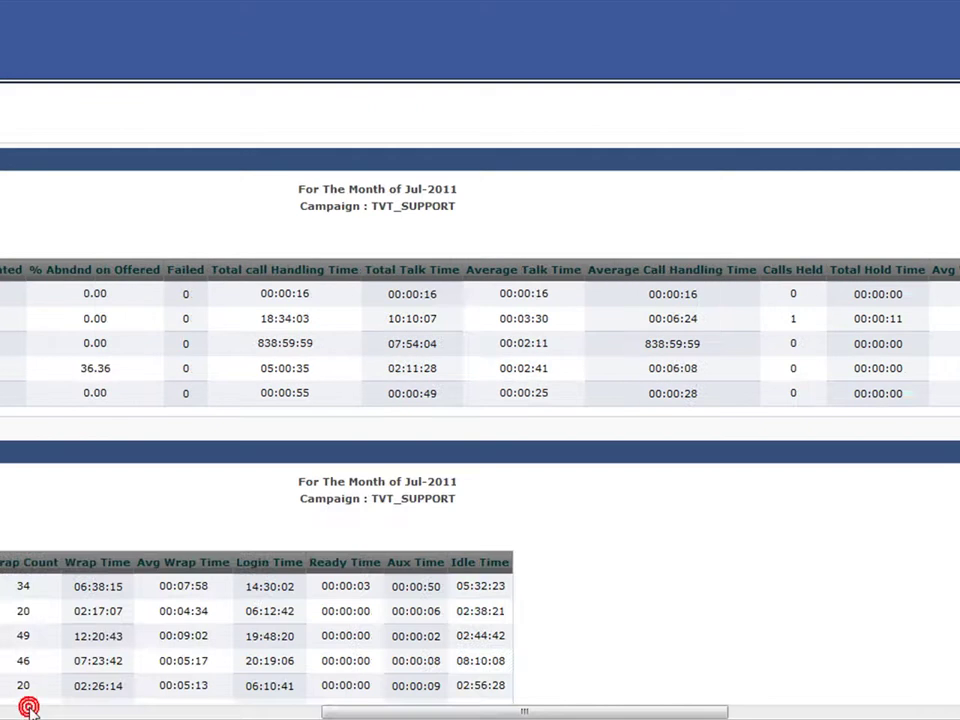
pyautogui.click(9, 709)
pyautogui.moveTo(166, 712); pyautogui.dragTo(74, 712)
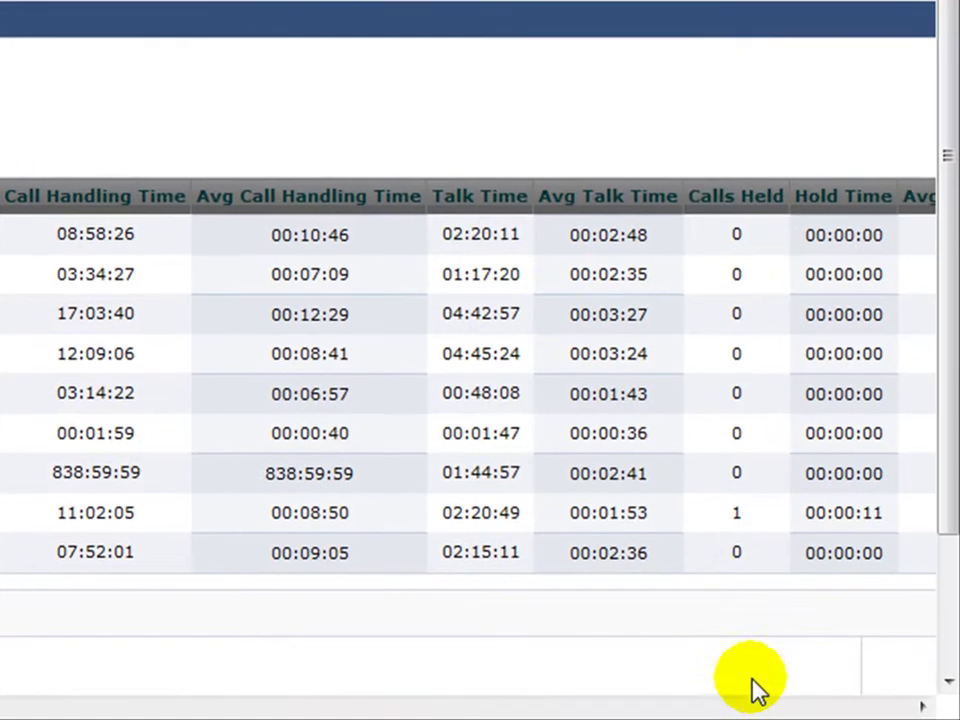
# Step: Examine the Agent Call Summary columns covering talk, hold, wrap, login, ready, aux and idle times
pyautogui.click(922, 706)
pyautogui.click(926, 707)
pyautogui.click(926, 707)
pyautogui.click(926, 707)
pyautogui.click(926, 707)
pyautogui.click(926, 707)
pyautogui.click(926, 707)
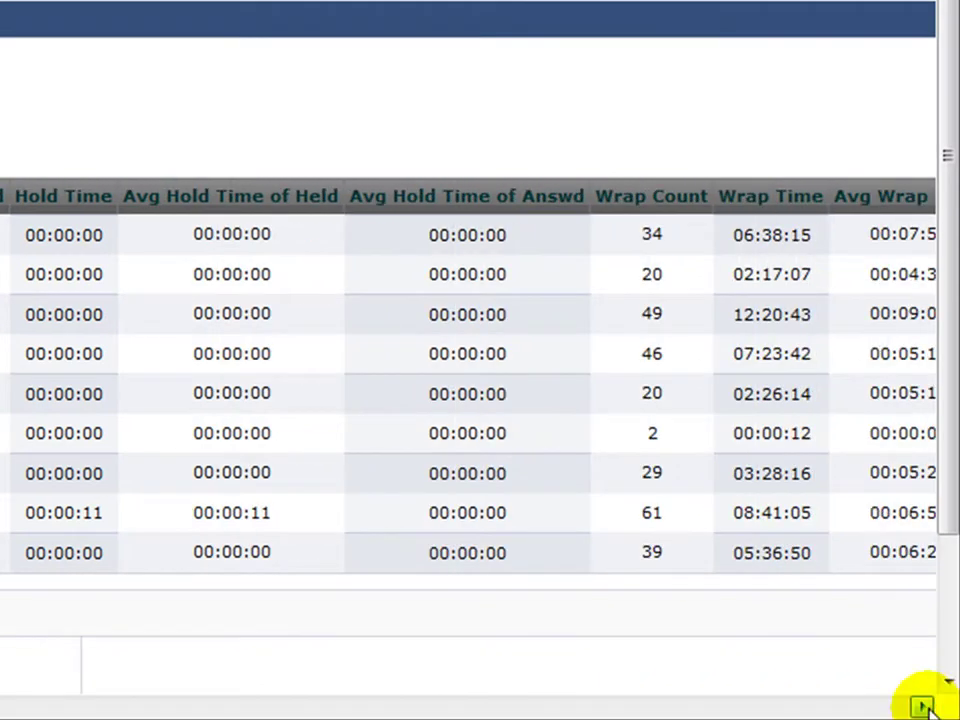
pyautogui.click(926, 707)
pyautogui.click(926, 707)
pyautogui.click(926, 707)
pyautogui.click(926, 707)
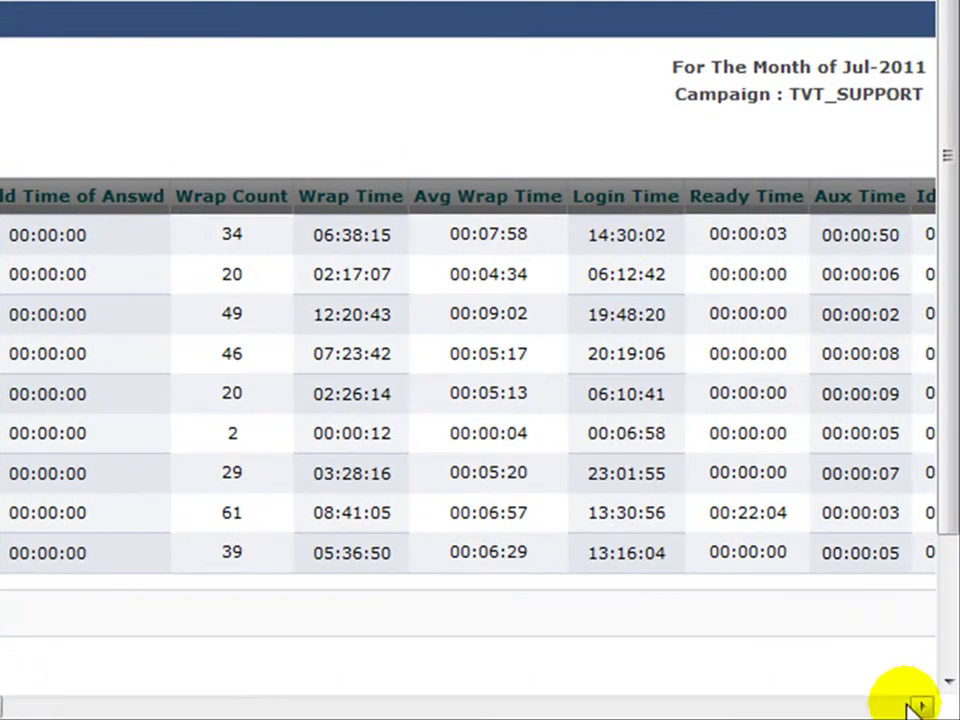
pyautogui.click(922, 706)
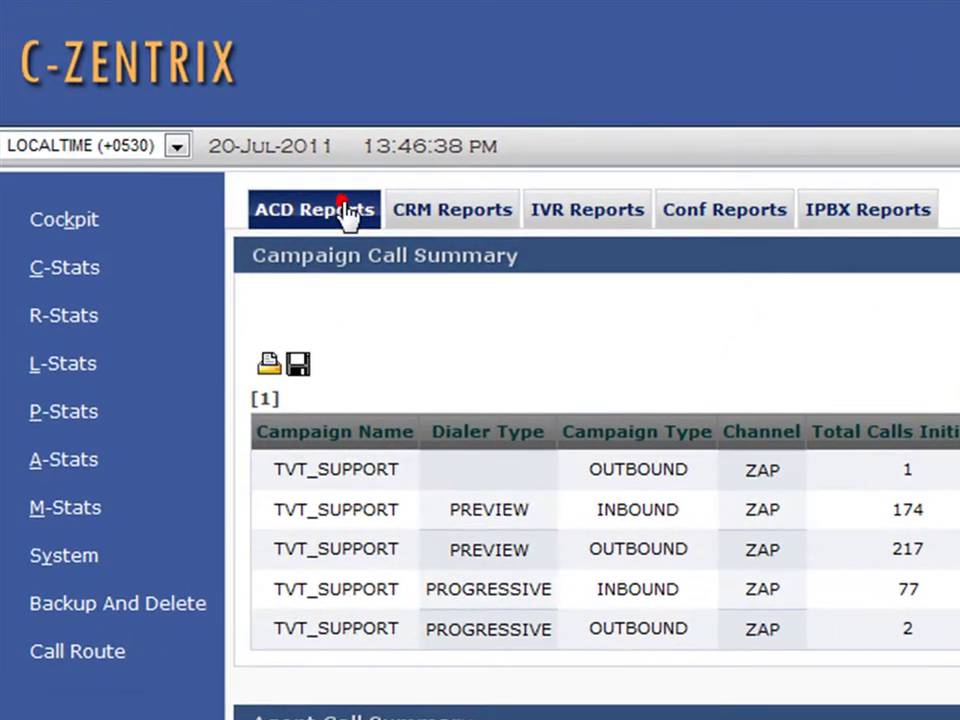
# Step: Return to the ACD reports and open the Detail Call Report to review its disposition, transfer, session, remarks and wrap-up columns
pyautogui.click(131, 143)
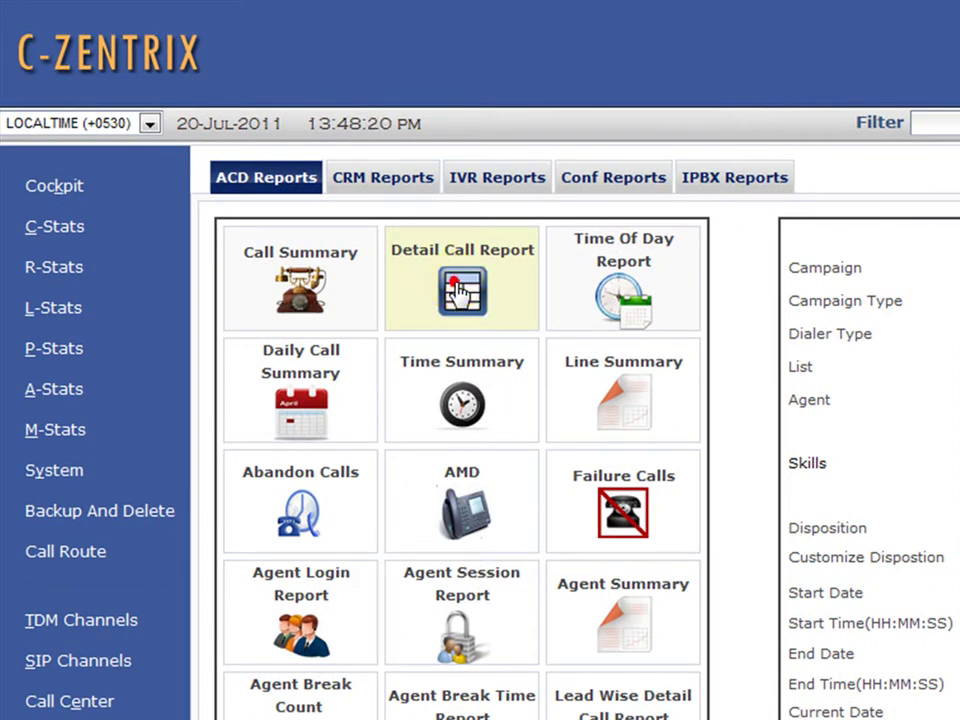
pyautogui.click(458, 293)
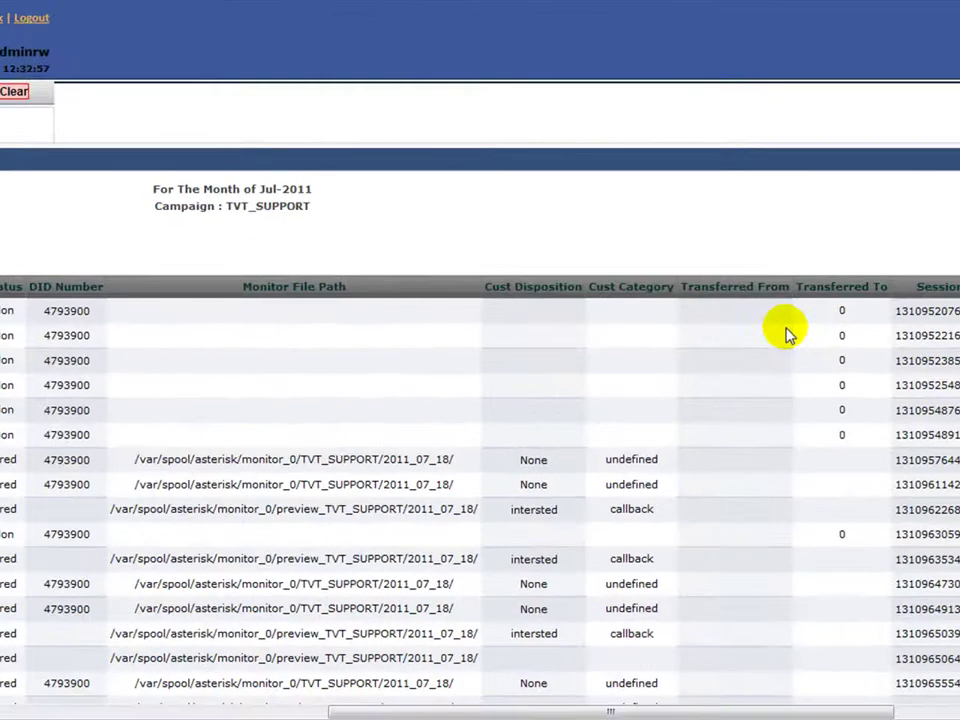
pyautogui.hscroll(1, 787, 335)
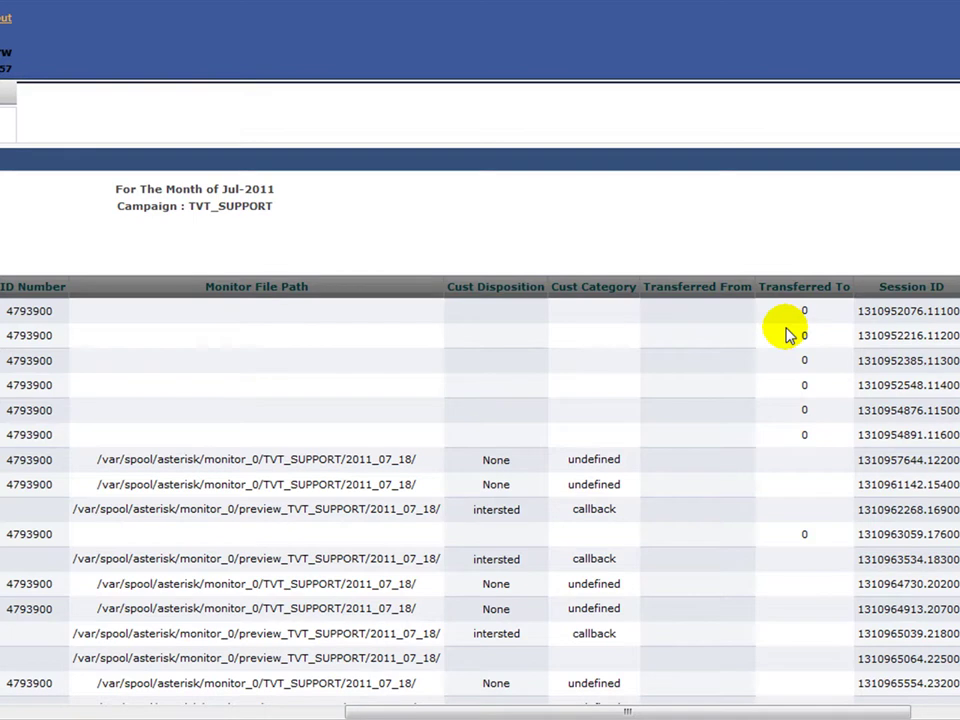
pyautogui.hscroll(3, 787, 335)
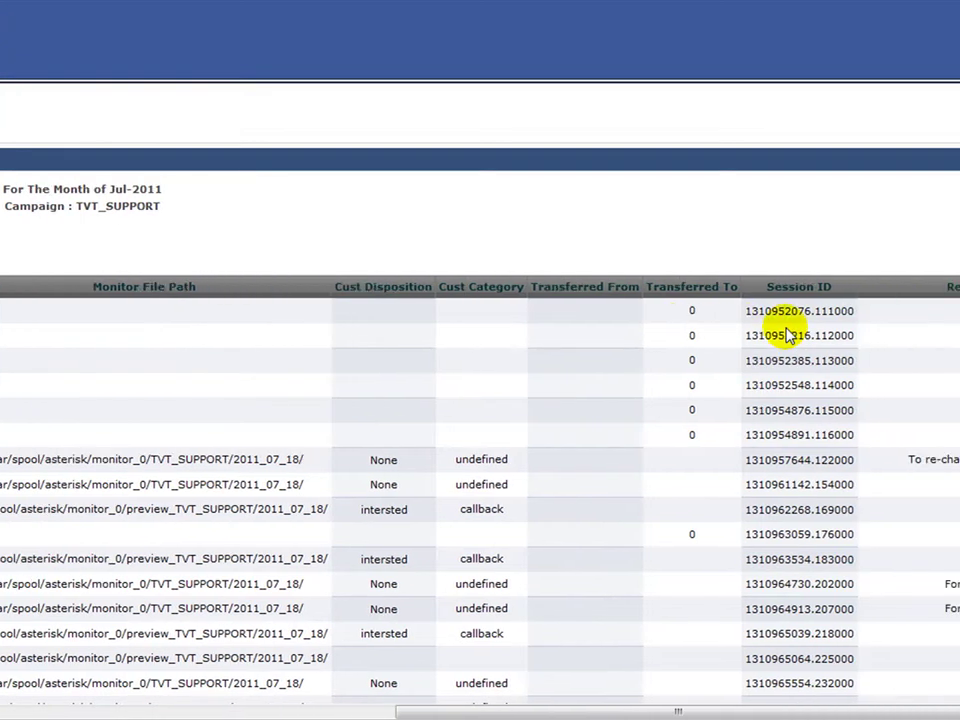
pyautogui.hscroll(6, 787, 335)
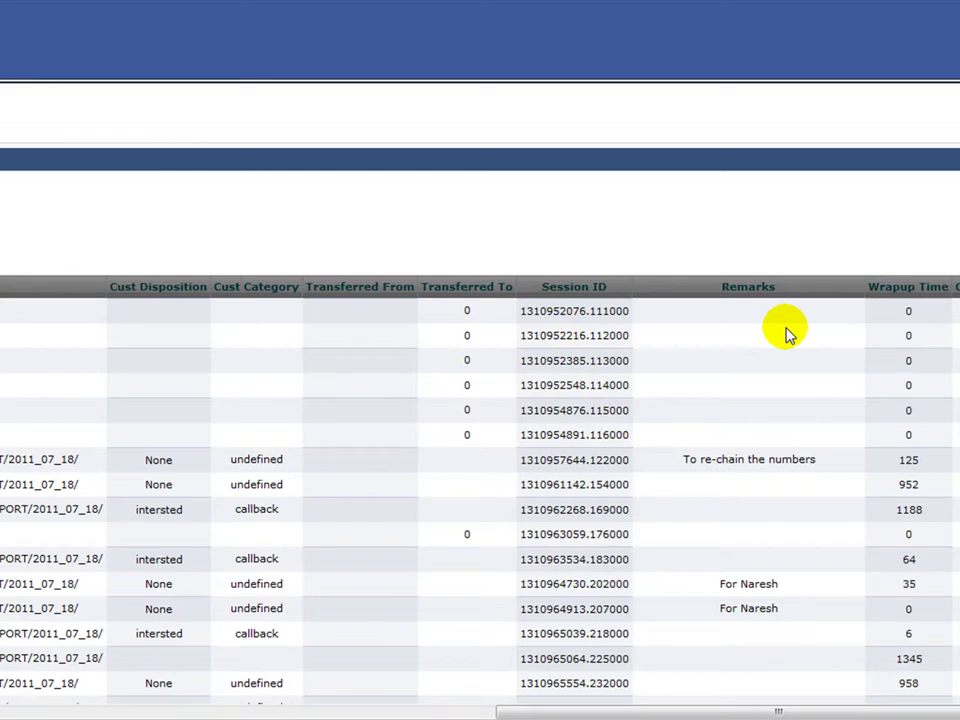
pyautogui.hscroll(2, 787, 335)
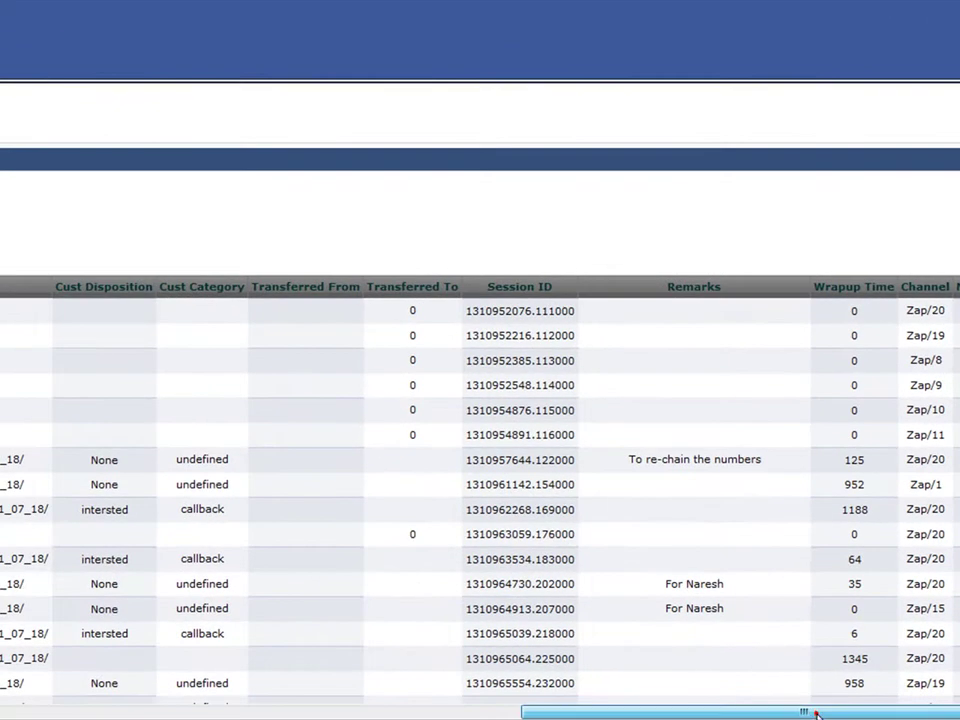
pyautogui.moveTo(816, 713); pyautogui.dragTo(82, 712)
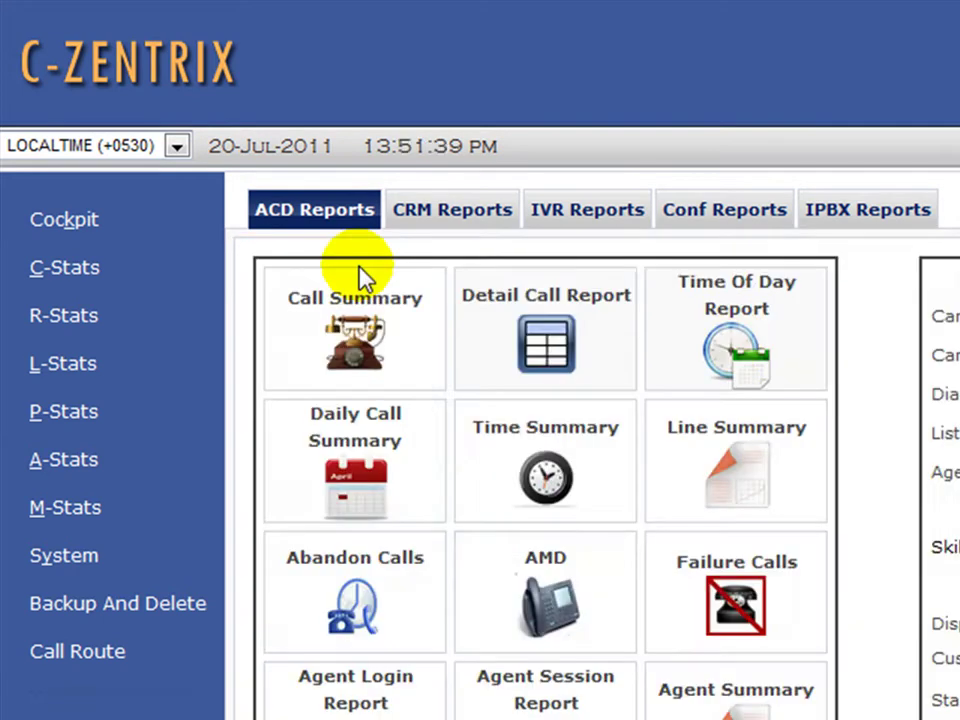
# Step: Open the Time of Day Report and look over its campaign and agent hourly call summaries
pyautogui.click(752, 368)
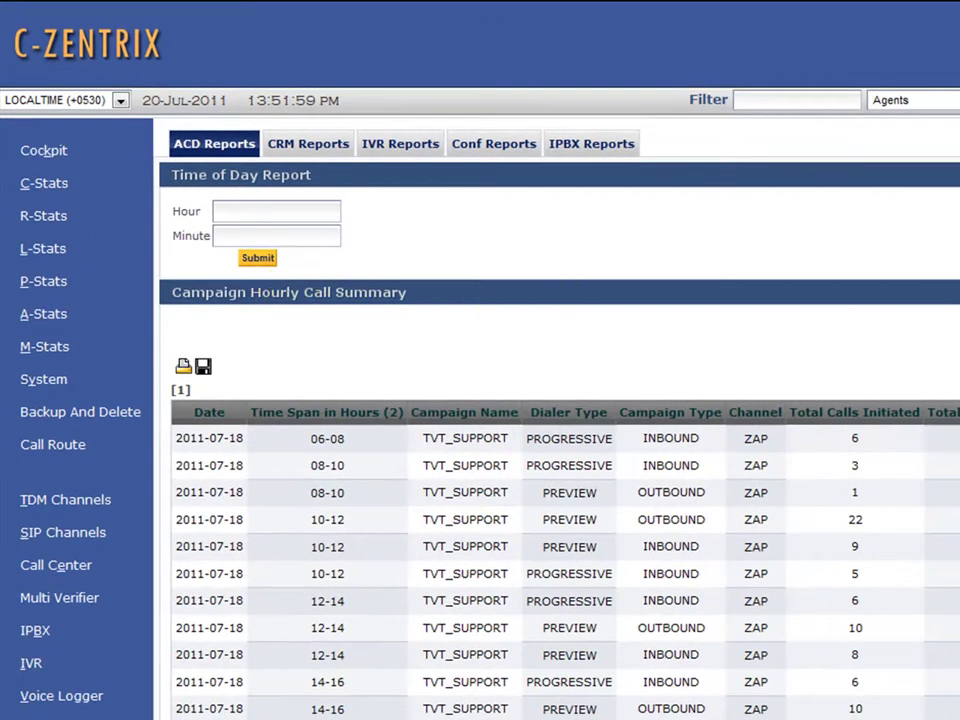
pyautogui.scroll(-15, 560, 420)
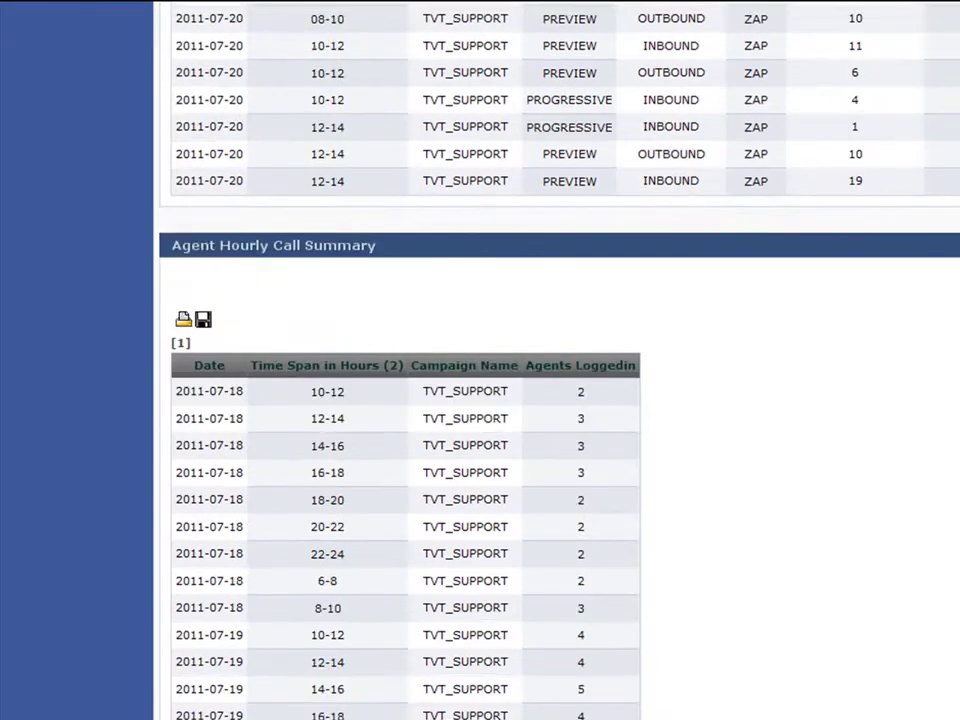
pyautogui.scroll(15, 560, 420)
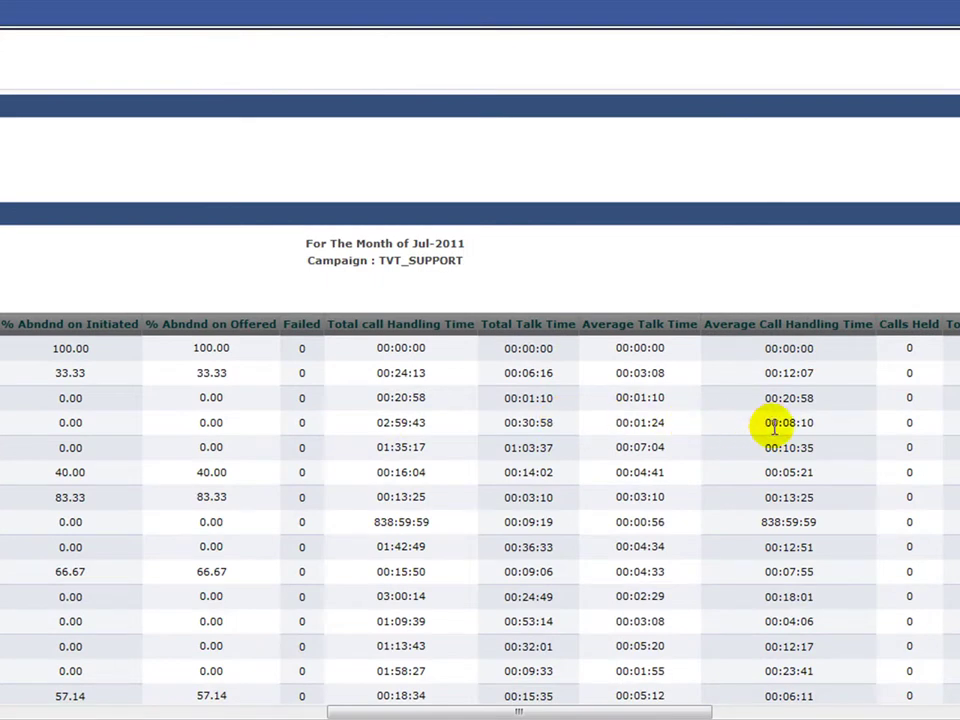
# Step: Examine the hold, queue, speed-of-answer and wrap-up columns of the Campaign Hourly Call Summary
pyautogui.hscroll(10, 775, 427)
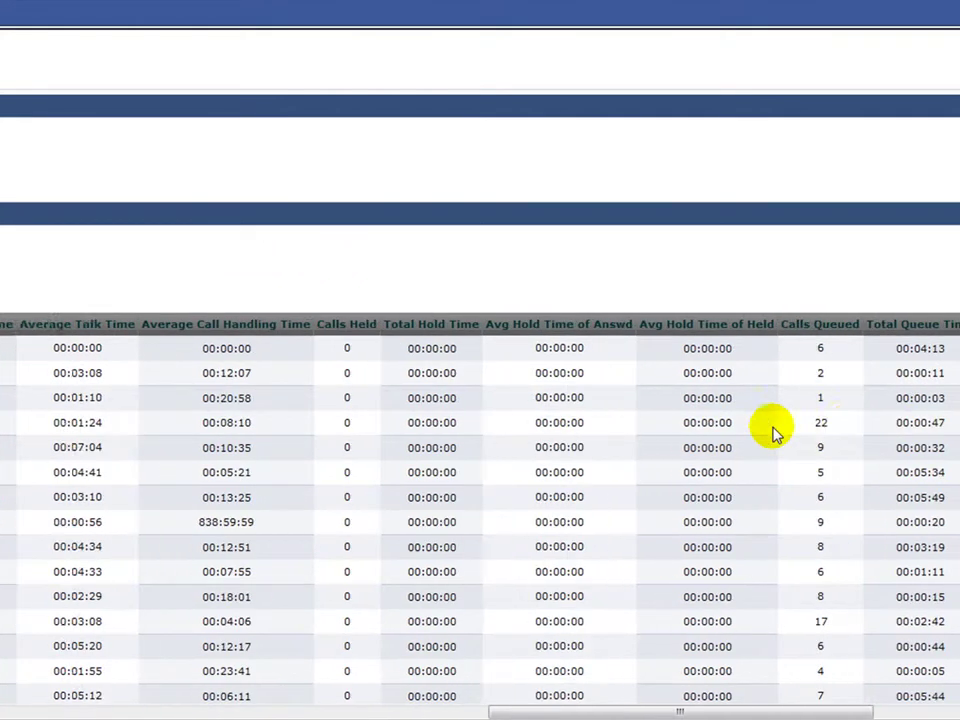
pyautogui.hscroll(3, 775, 430)
pyautogui.hscroll(2, 775, 430)
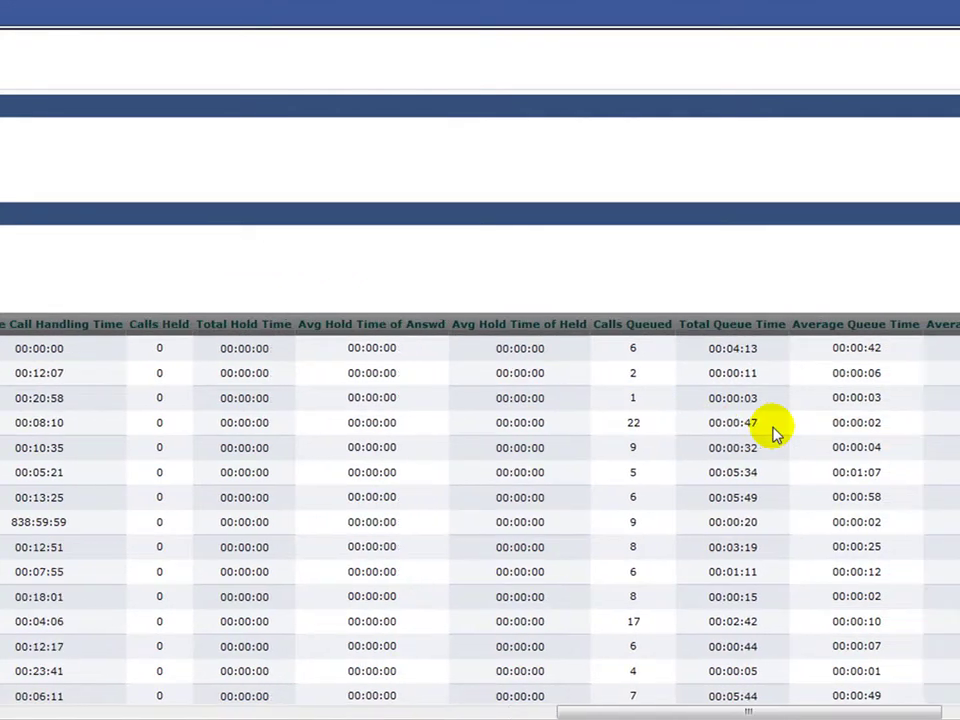
pyautogui.hscroll(1, 777, 430)
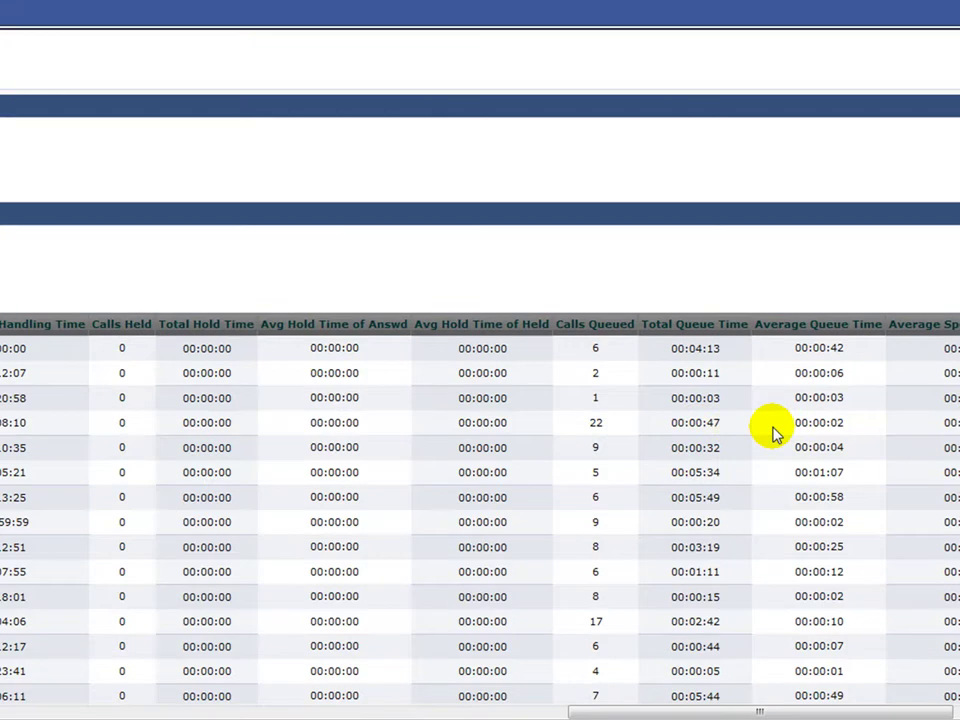
pyautogui.hscroll(3, 775, 430)
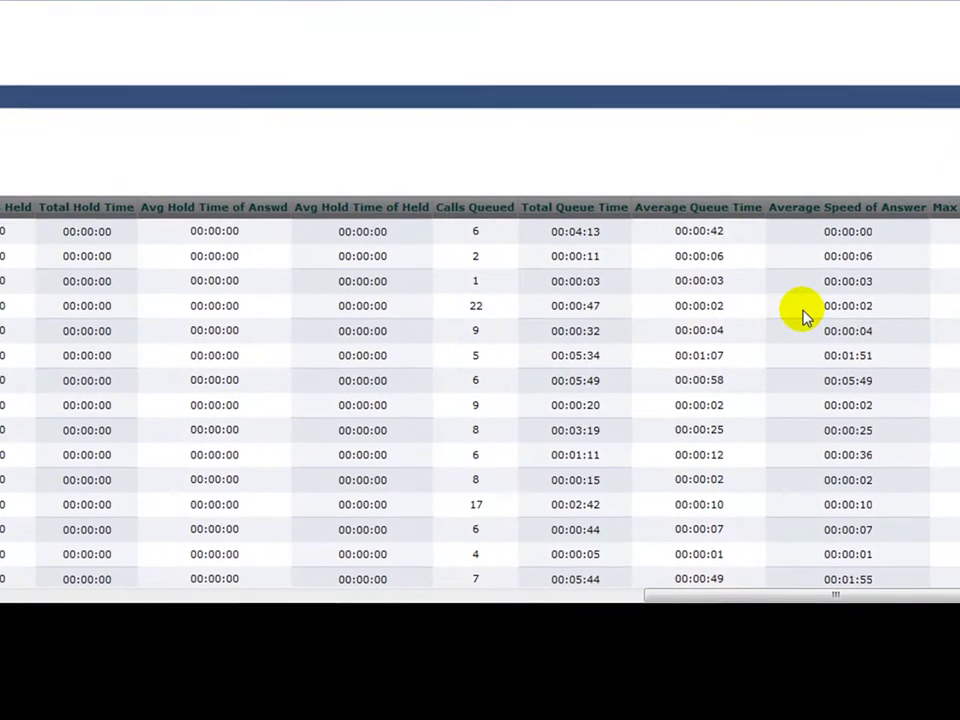
pyautogui.hscroll(5, 797, 315)
pyautogui.hscroll(3, 805, 315)
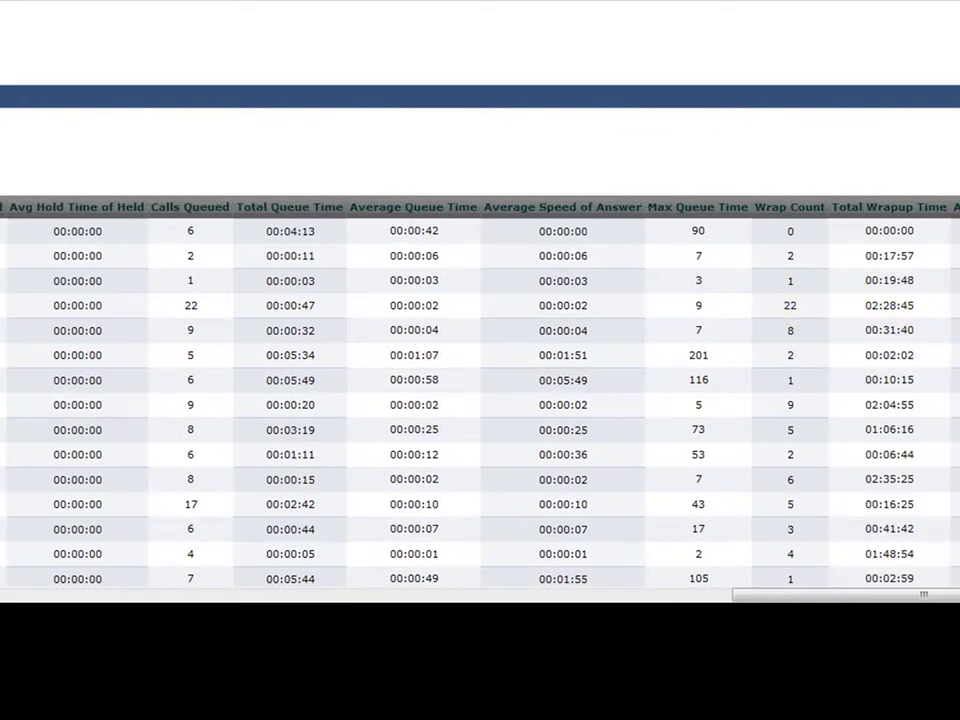
pyautogui.hscroll(-20, 480, 400)
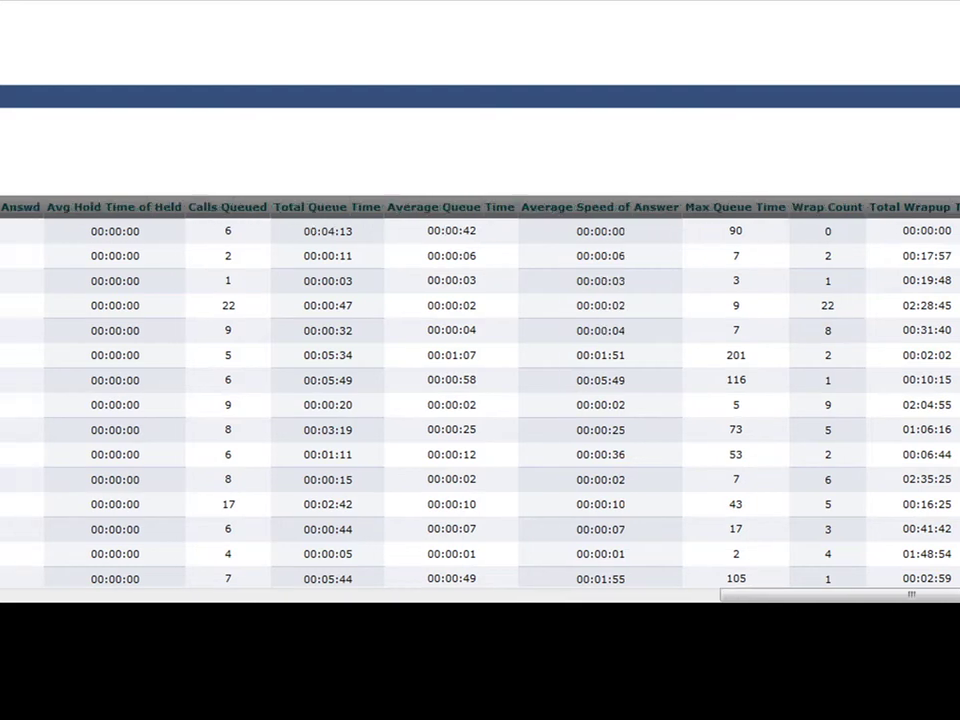
pyautogui.hscroll(-10, 480, 400)
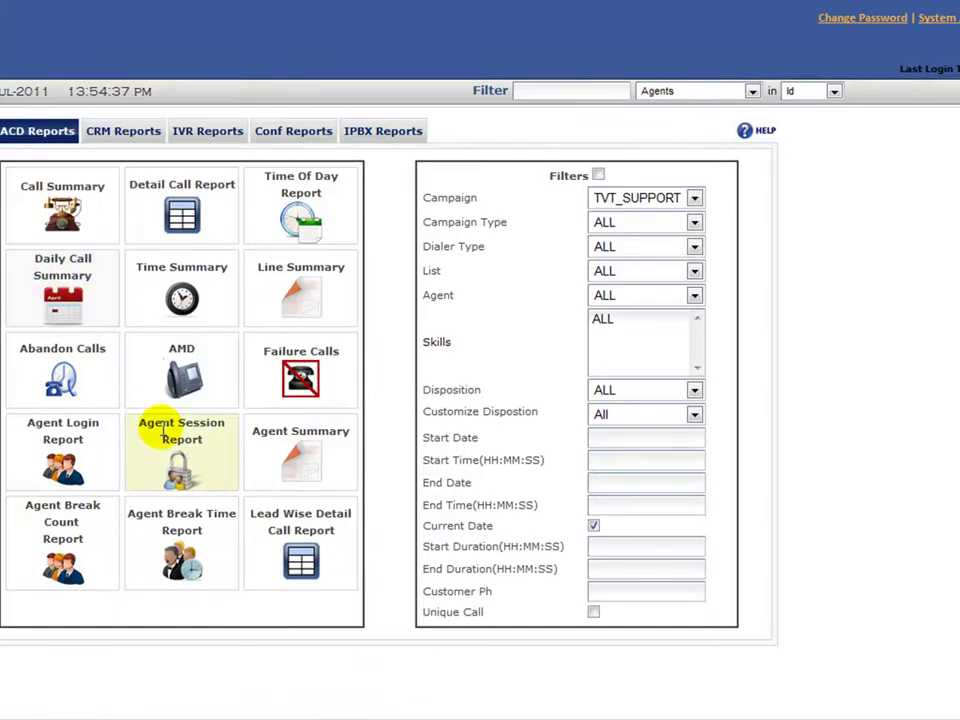
# Step: Open the Daily Call Summary and examine its disposition, abandon, failed, call handling and talk time columns
pyautogui.click(68, 312)
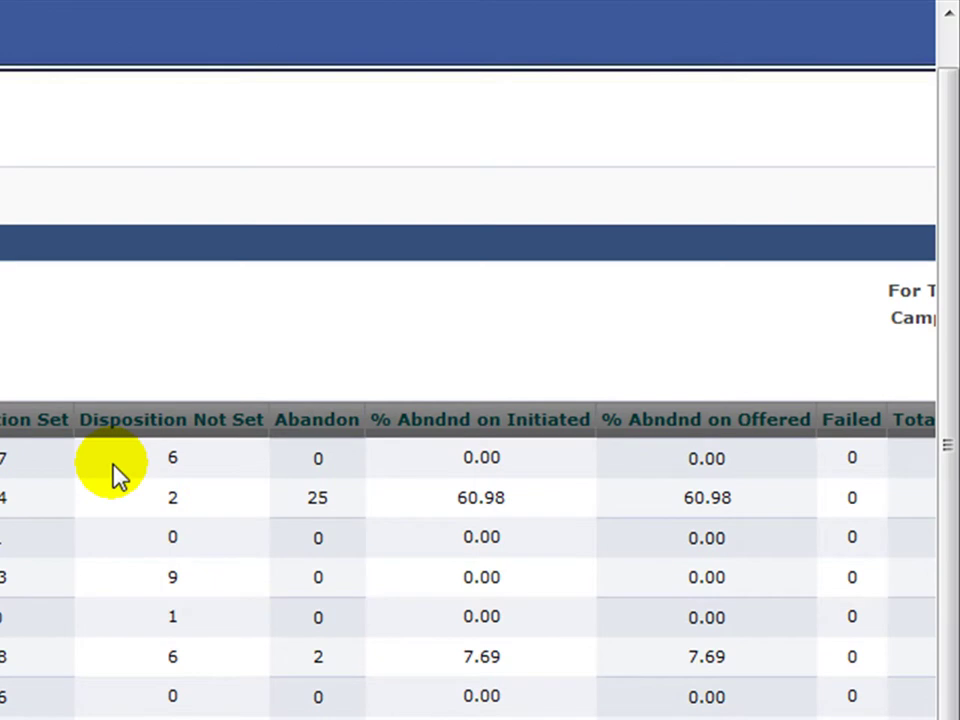
pyautogui.press('Right')
pyautogui.press('Right')
pyautogui.press('Right')
pyautogui.press('Right')
pyautogui.press('Right')
pyautogui.press('Right')
pyautogui.press('Right')
pyautogui.press('Right')
pyautogui.press('Right')
pyautogui.press('Right')
pyautogui.press('Right')
pyautogui.press('Right')
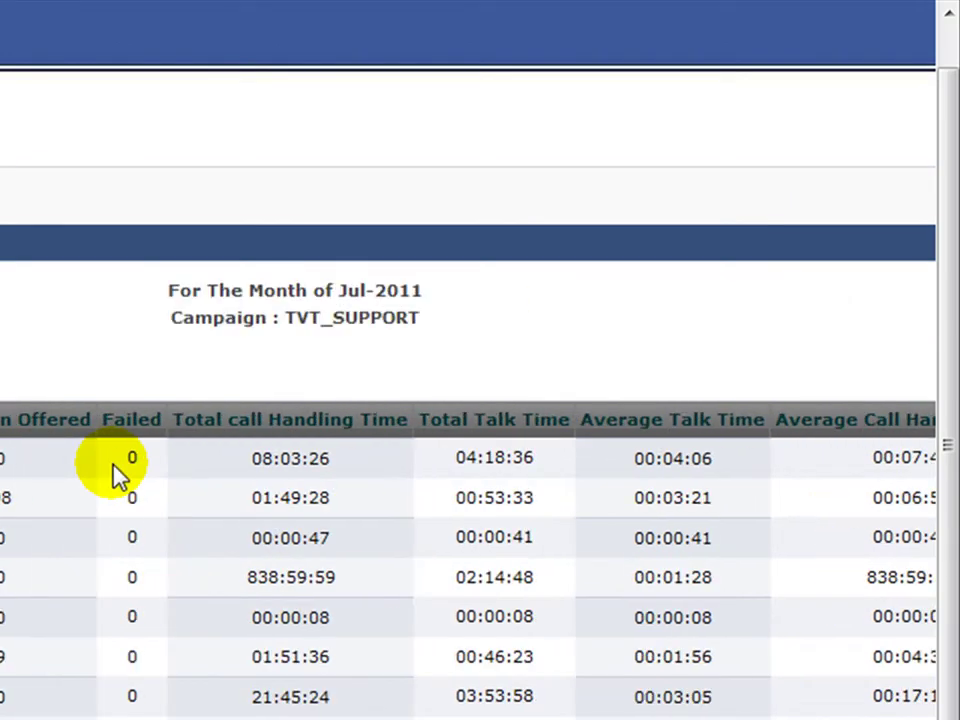
pyautogui.press('Right')
pyautogui.press('Right')
pyautogui.press('Right')
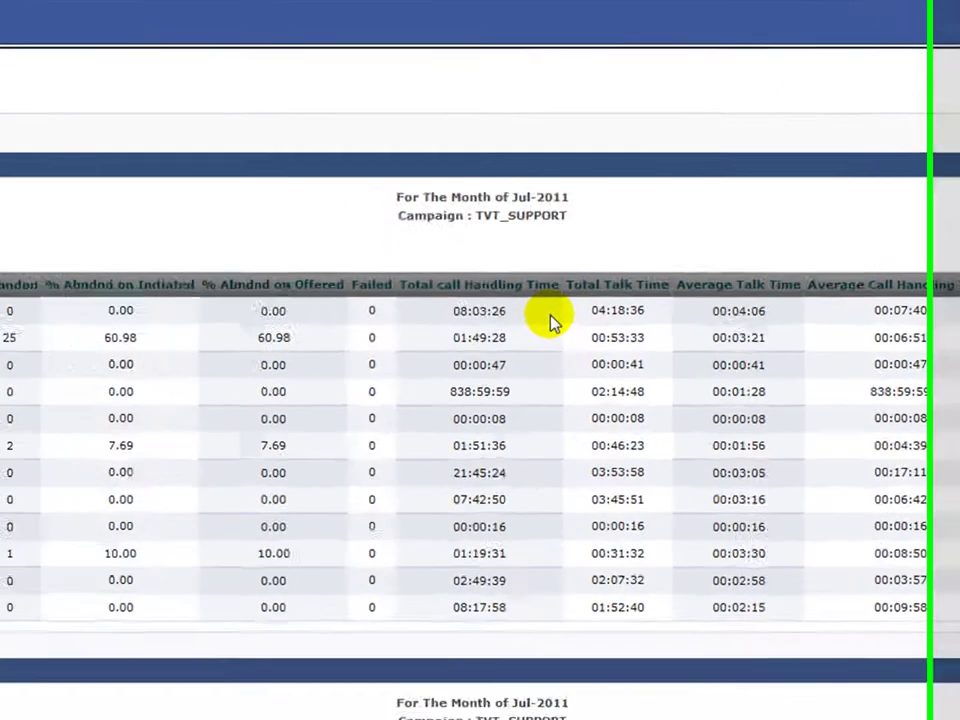
pyautogui.press('Right')
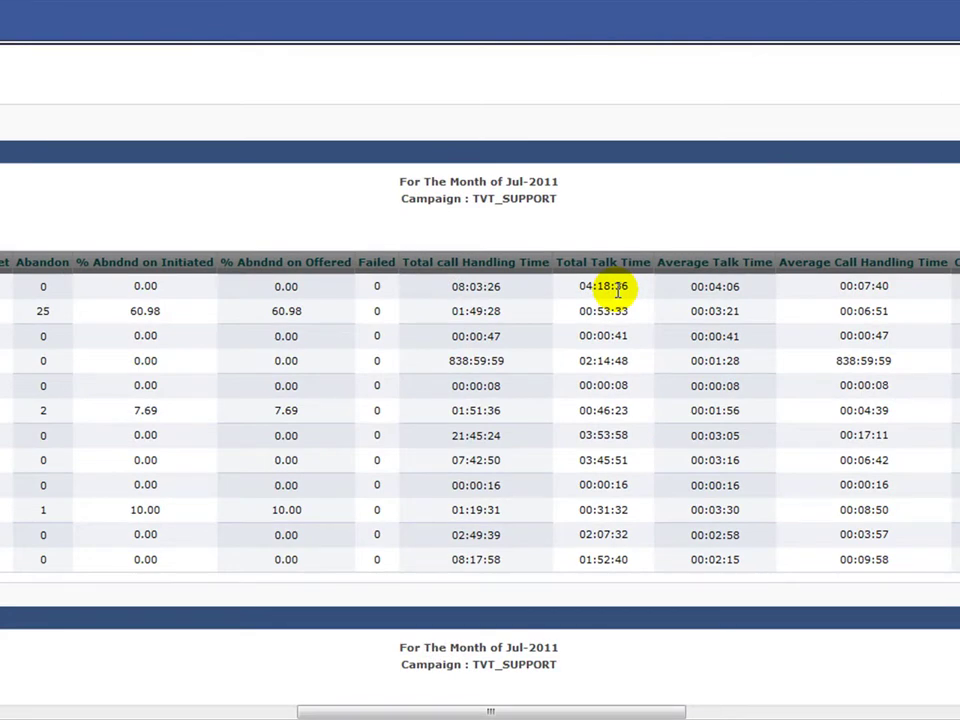
pyautogui.press('Right')
pyautogui.press('Right')
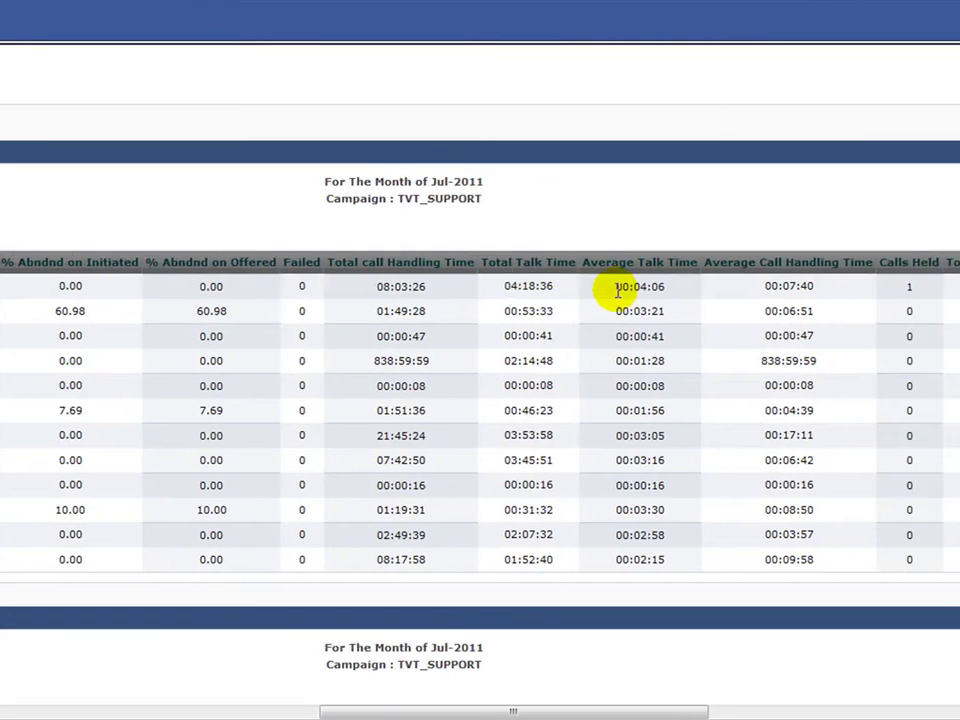
# Step: Examine the calls held, hold time, calls queued and queue time columns of the Daily Call Summary
pyautogui.press('Right')
pyautogui.press('Right')
pyautogui.press('Right')
pyautogui.press('Right')
pyautogui.press('Right')
pyautogui.press('Right')
pyautogui.press('Right')
pyautogui.press('Right')
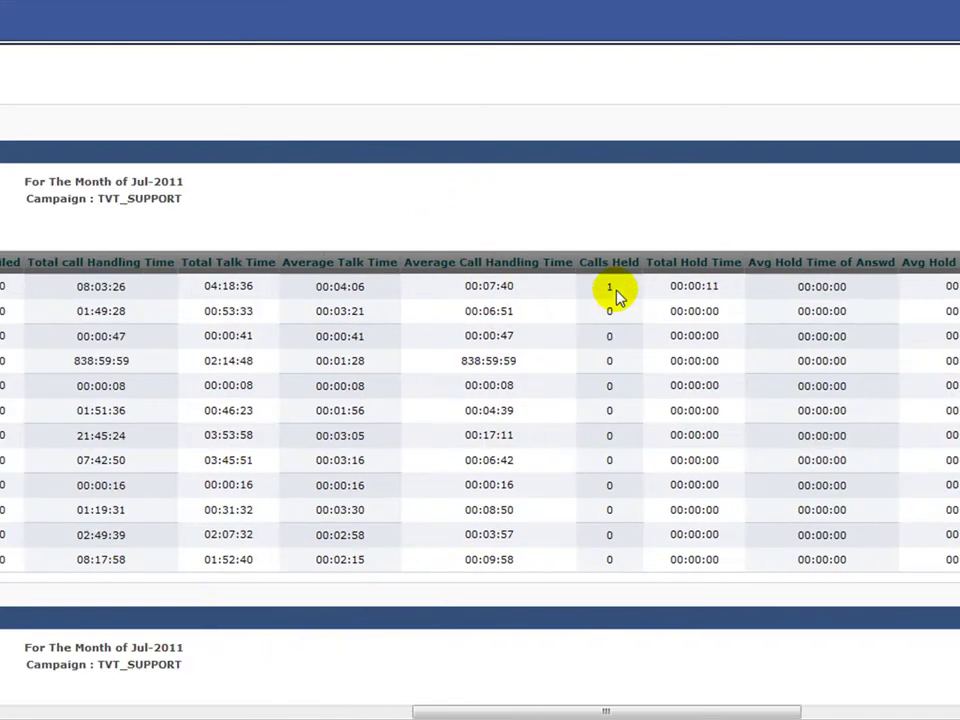
pyautogui.press('Right')
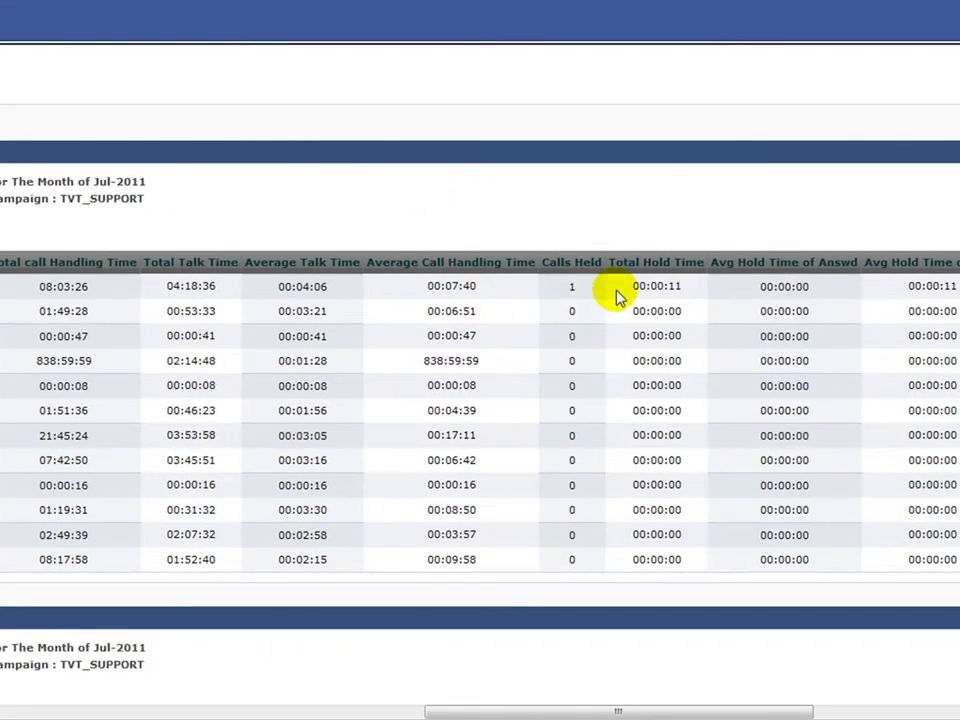
pyautogui.press('Right')
pyautogui.press('Right')
pyautogui.press('Right')
pyautogui.press('Right')
pyautogui.press('Right')
pyautogui.press('Right')
pyautogui.press('Right')
pyautogui.press('Right')
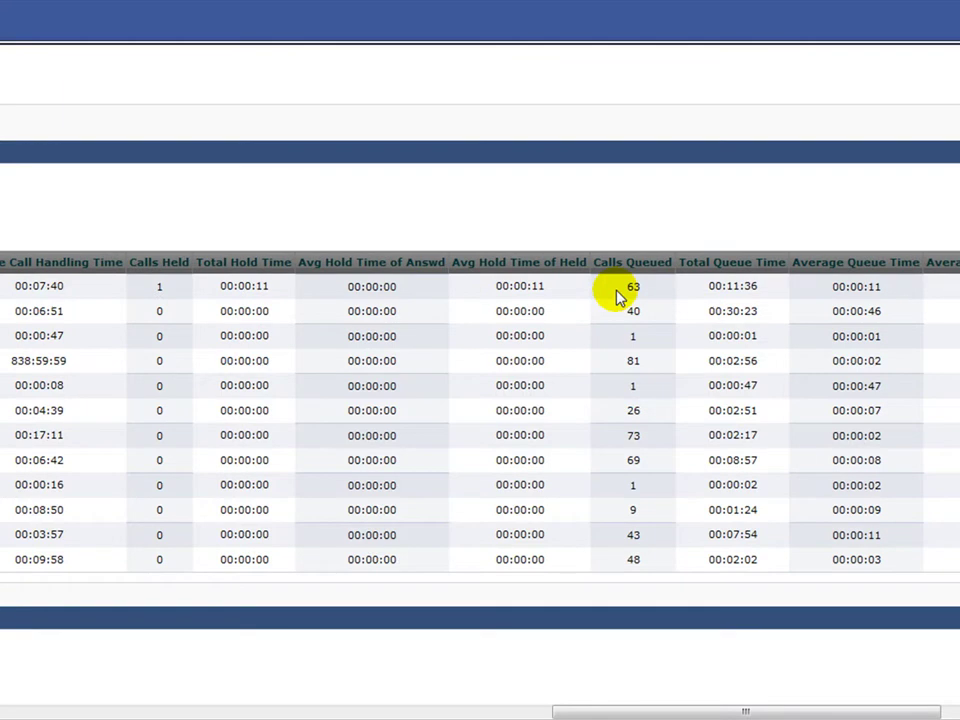
pyautogui.hscroll(10, 617, 295)
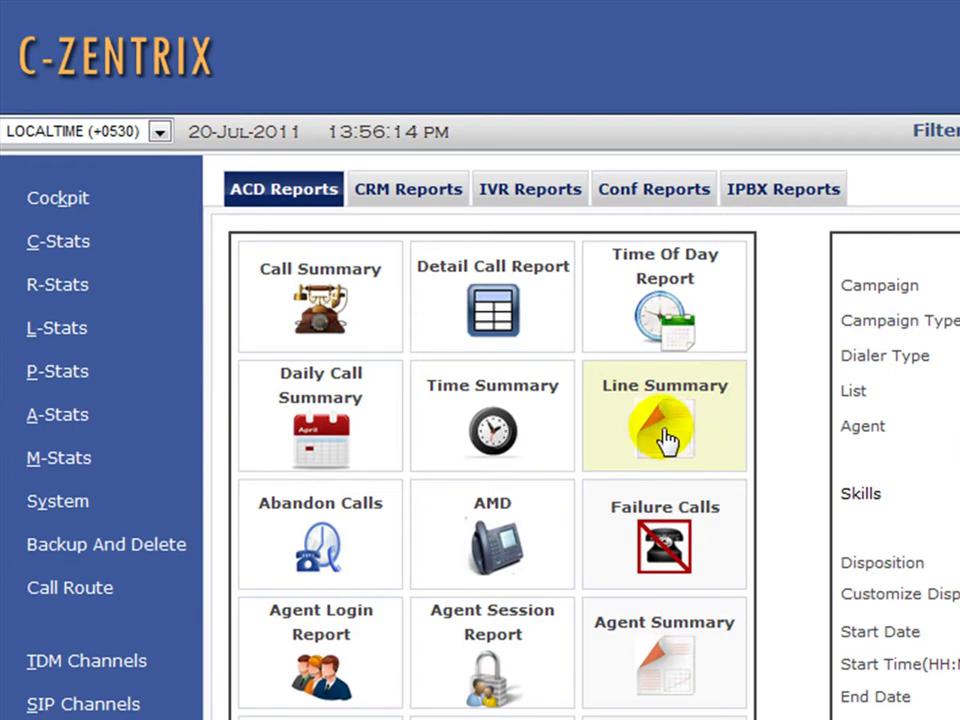
# Step: Open the Line Summary and review total calls, total talk time and average talk time for every line
pyautogui.click(664, 437)
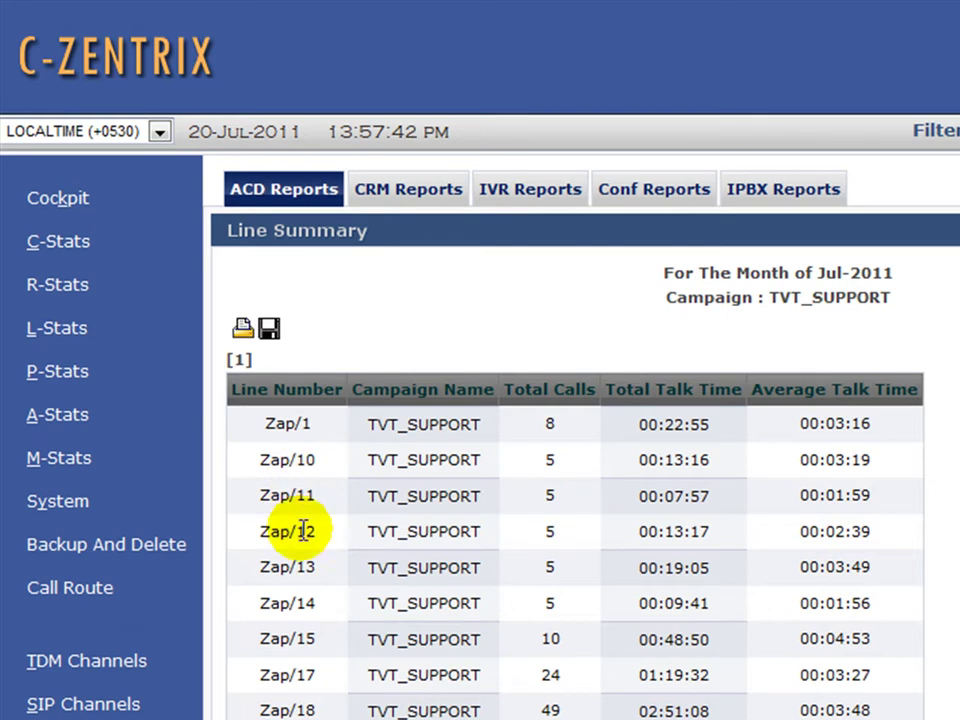
pyautogui.scroll(-1, 300, 642)
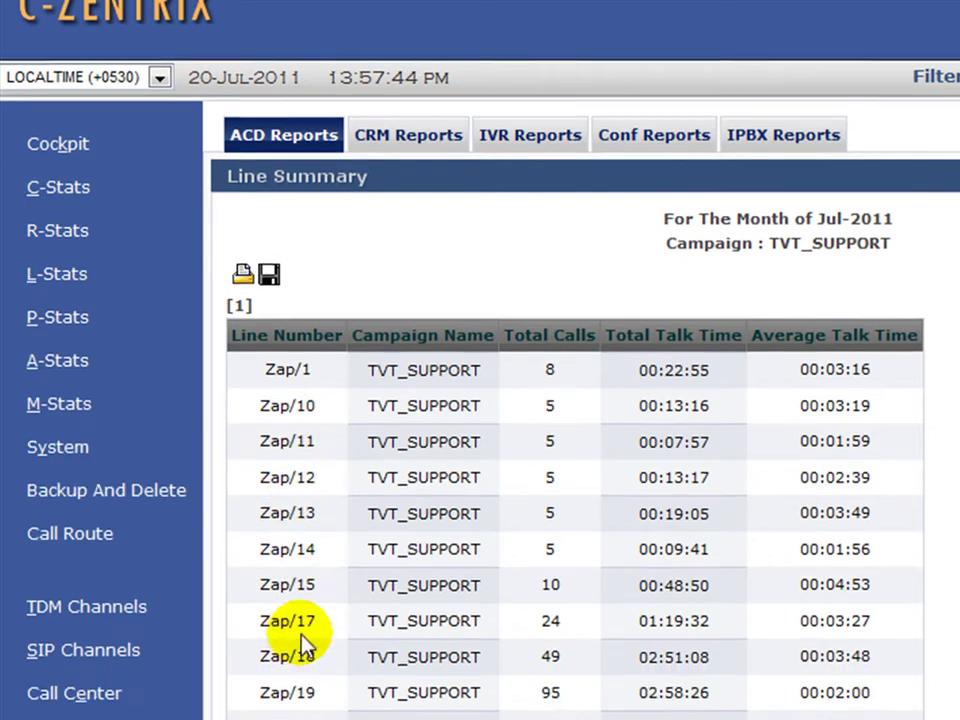
pyautogui.scroll(-3, 302, 644)
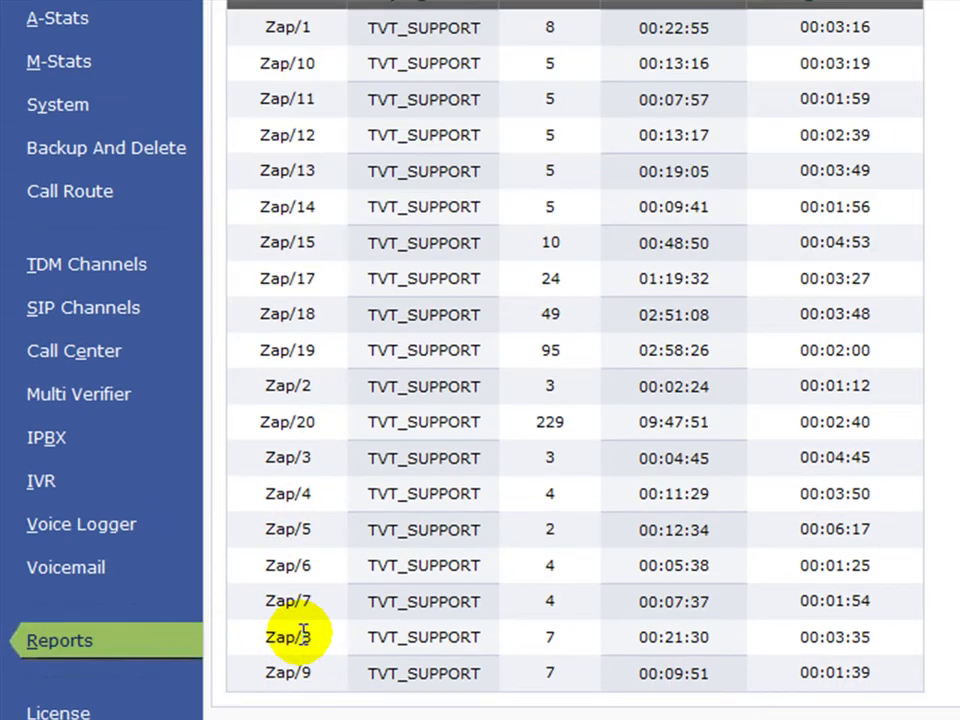
pyautogui.scroll(1, 300, 636)
pyautogui.scroll(3, 300, 636)
pyautogui.scroll(2, 300, 632)
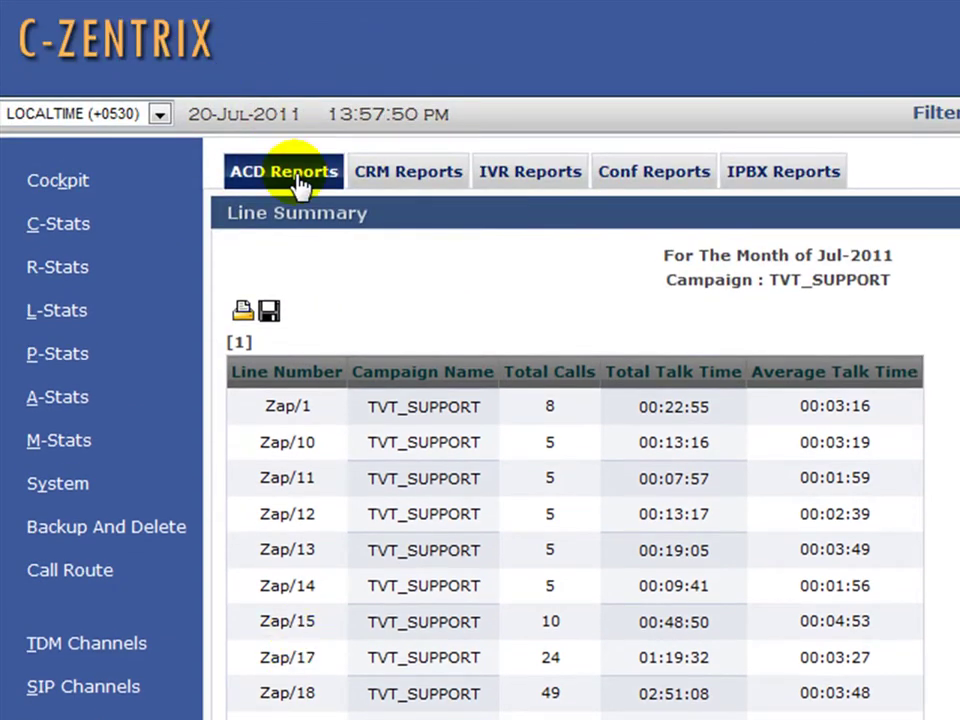
# Step: Return to the ACD reports and view the Abandon Calls and AMD reports
pyautogui.click(298, 171)
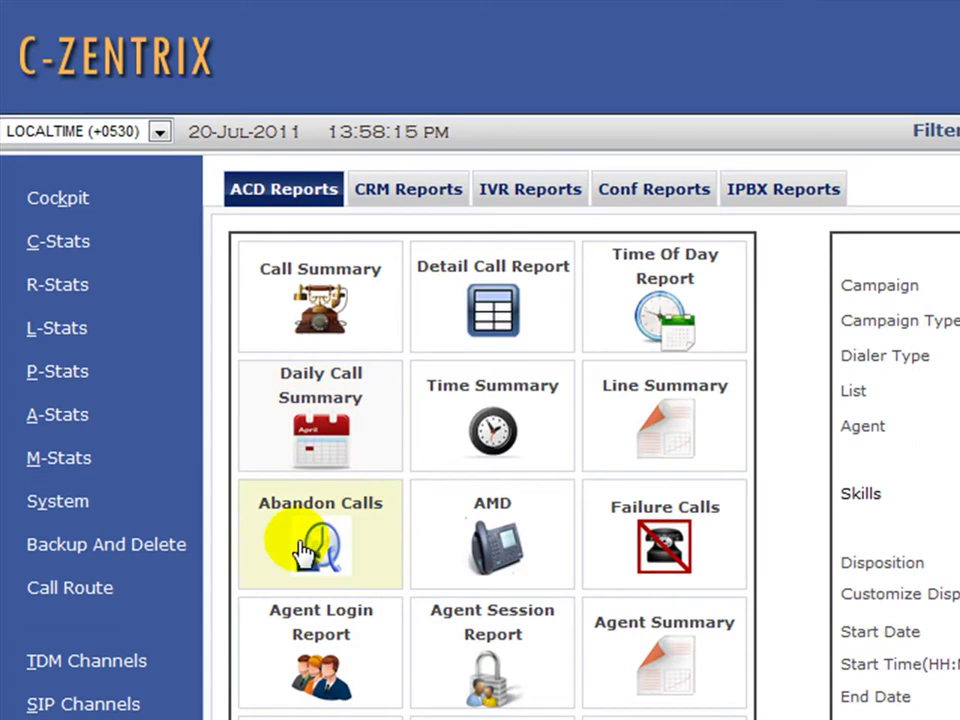
pyautogui.click(318, 550)
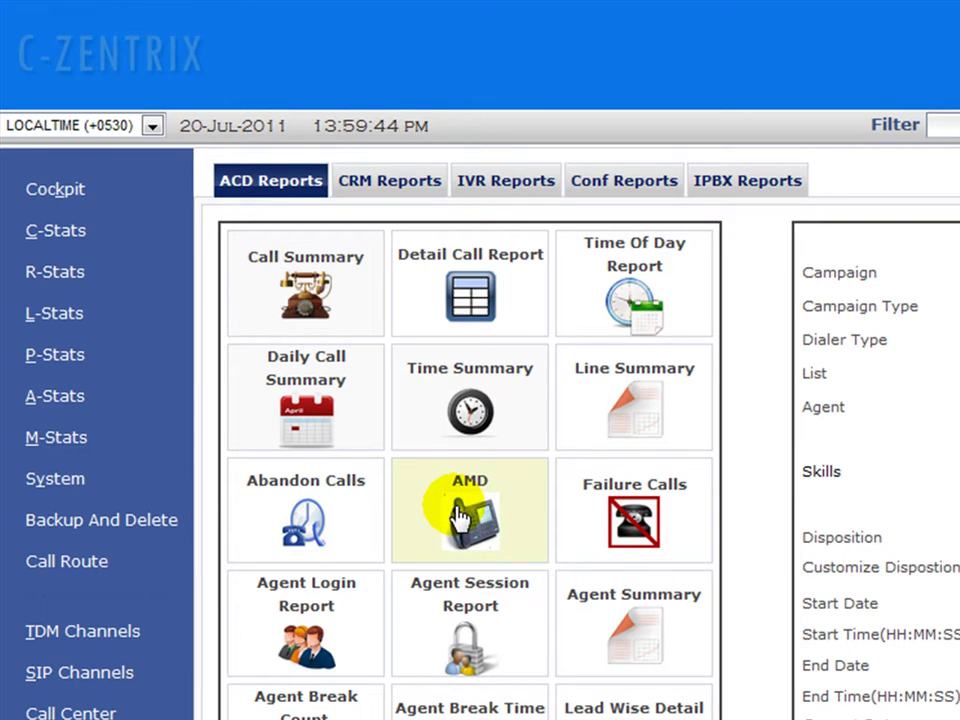
pyautogui.click(458, 517)
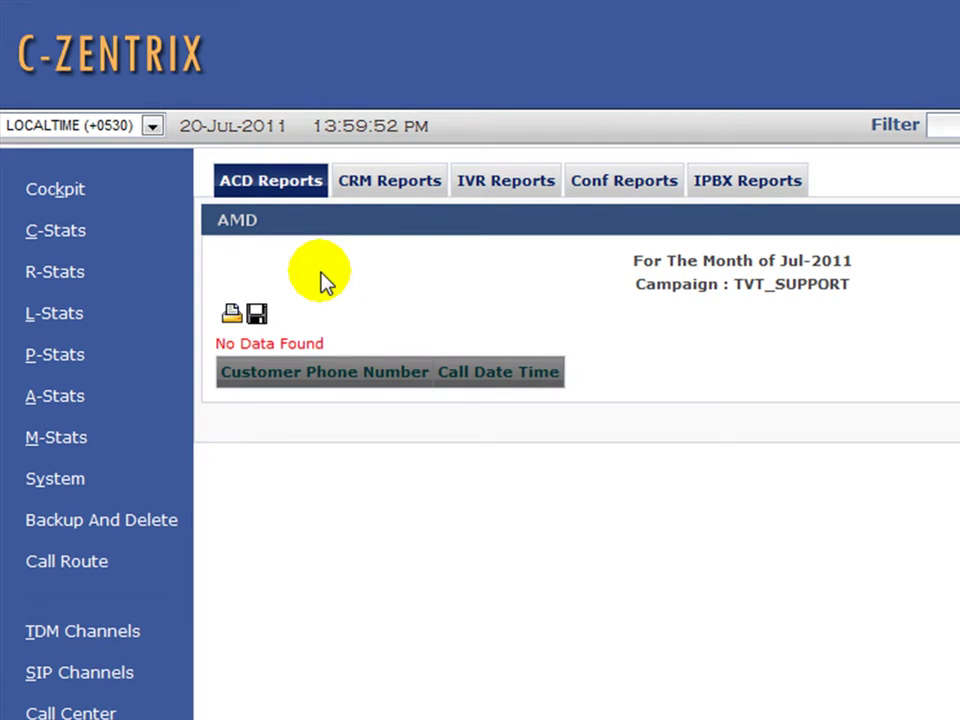
# Step: Return to the ACD reports and view the Failure Calls report and the Agent Login Report
pyautogui.click(304, 188)
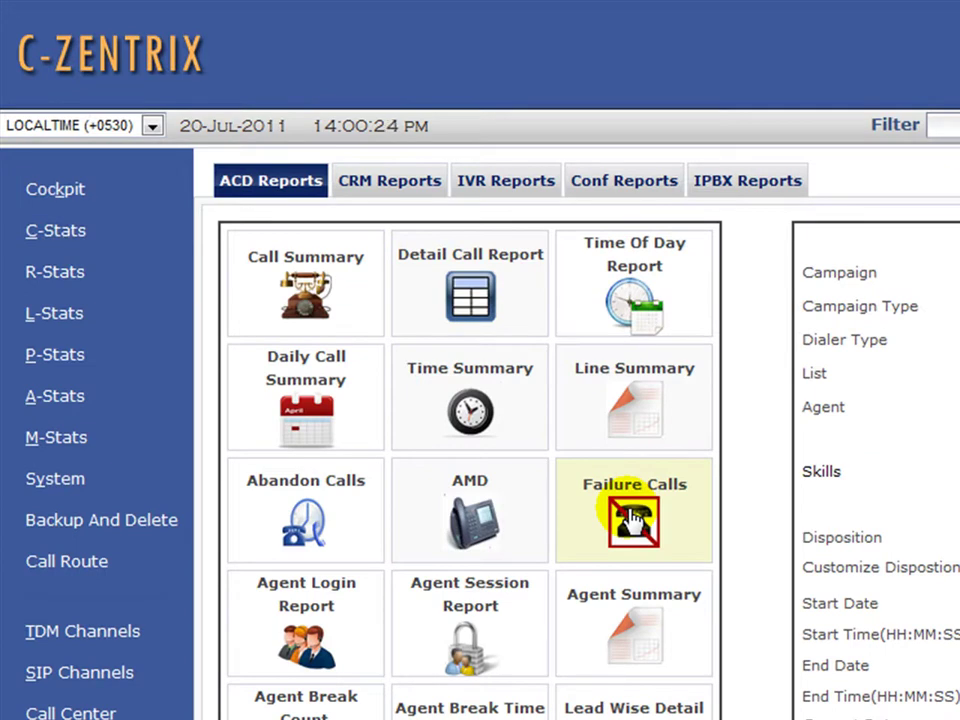
pyautogui.click(631, 518)
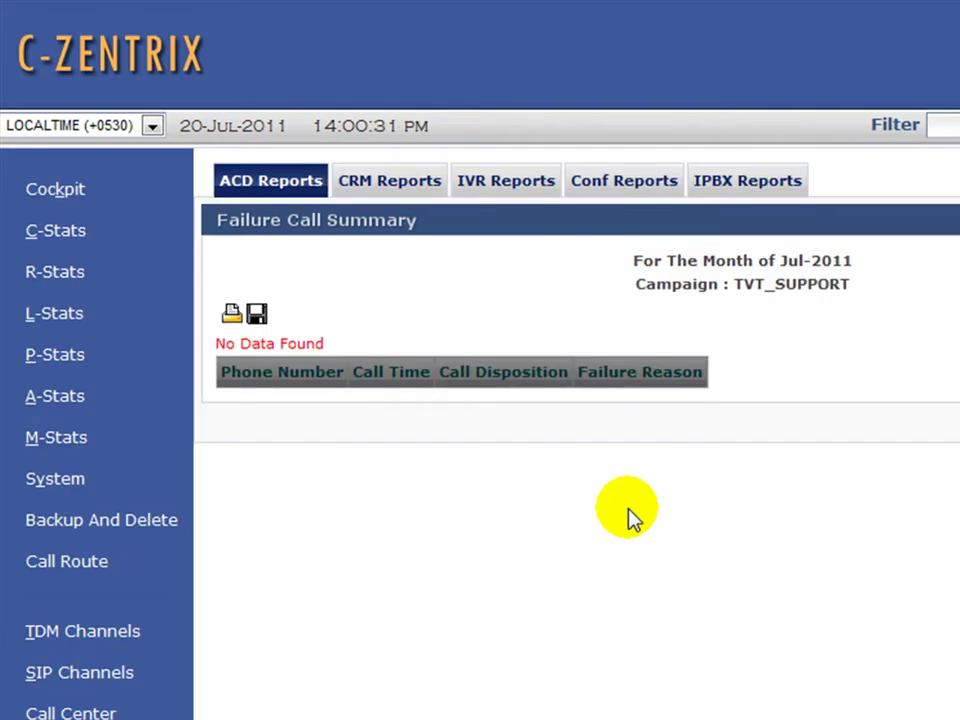
pyautogui.click(281, 192)
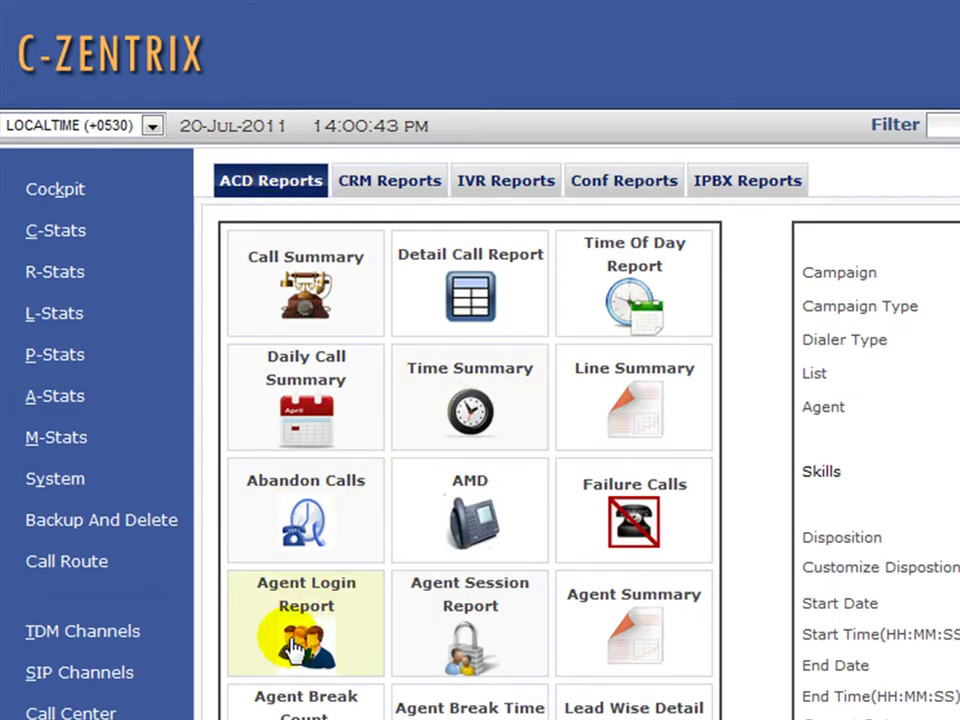
pyautogui.click(294, 649)
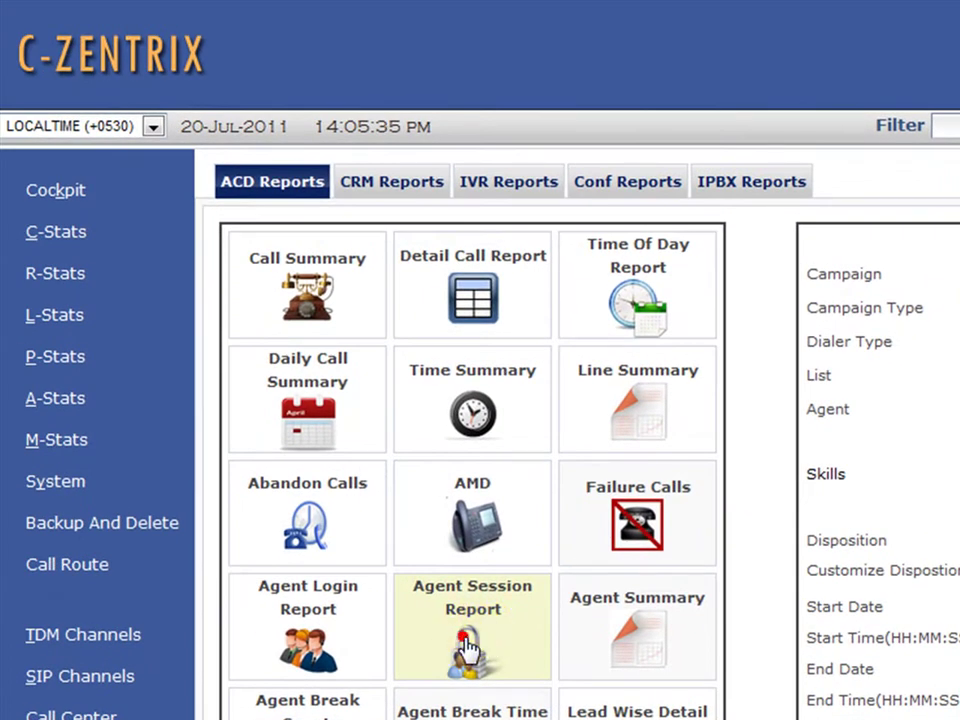
# Step: View the Agent Session Report and the Agent Summary for the campaign
pyautogui.click(467, 640)
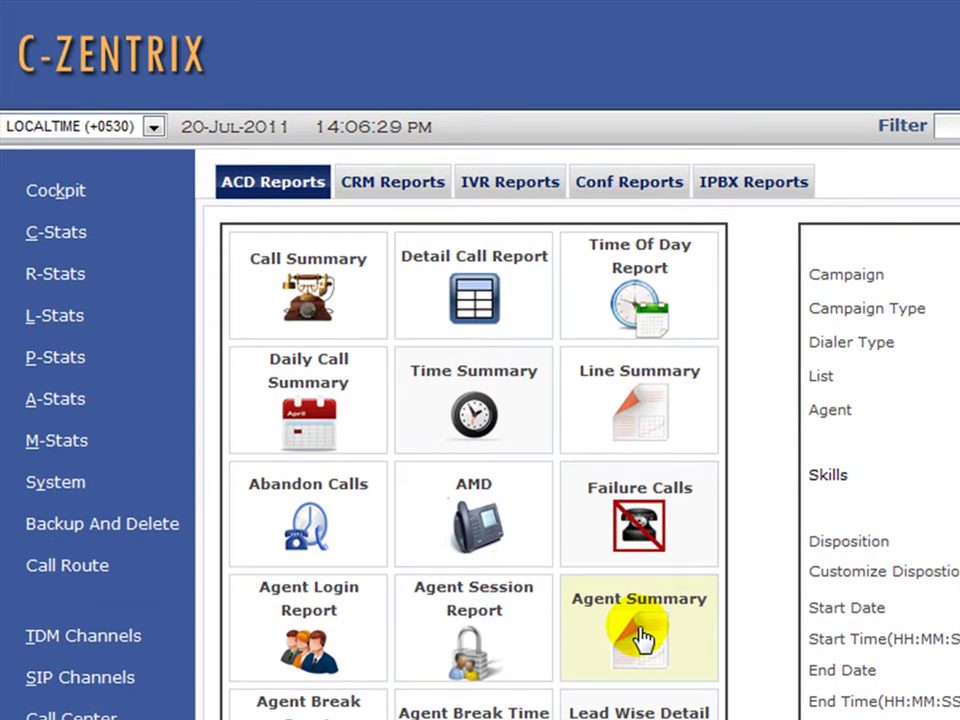
pyautogui.click(643, 632)
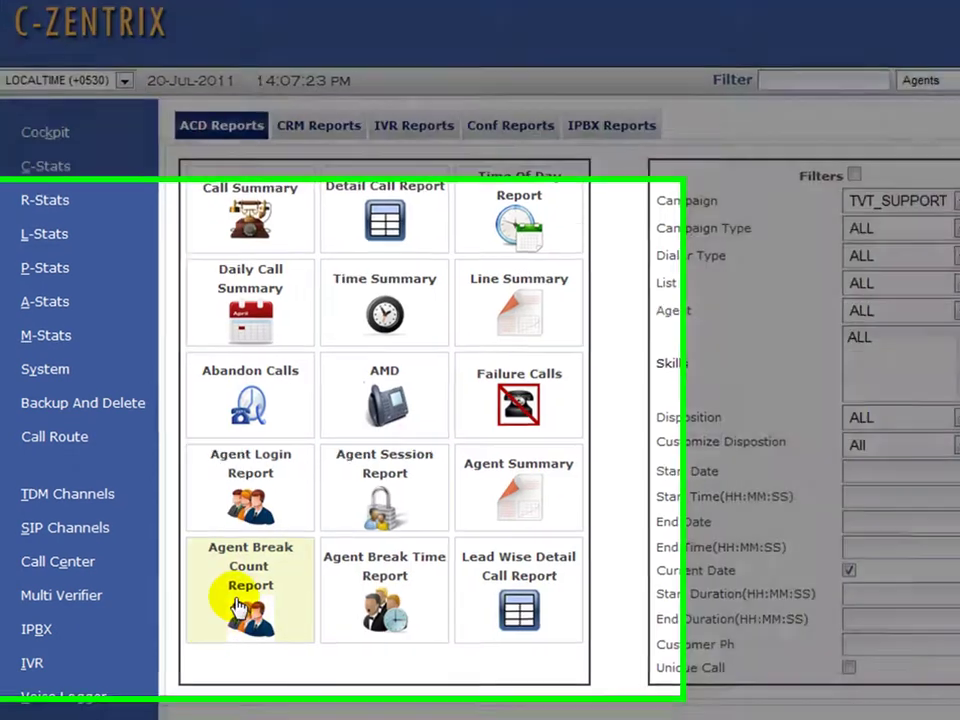
# Step: Review the Agent Break Count Report, including its Tea break column, and open the Agent Break Time Report
pyautogui.click(235, 605)
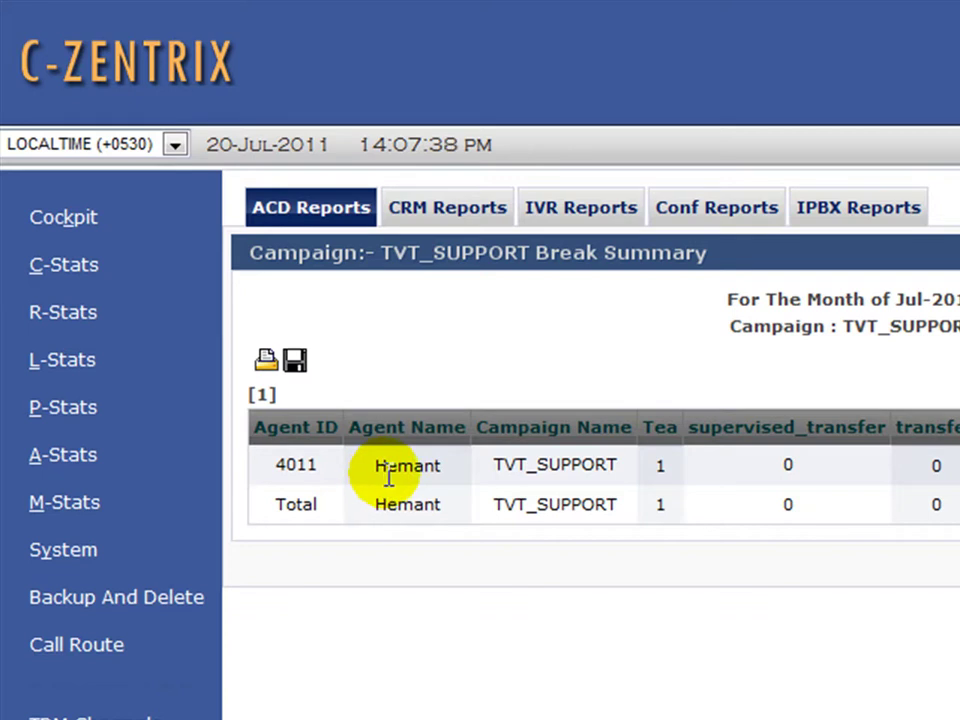
pyautogui.click(675, 466)
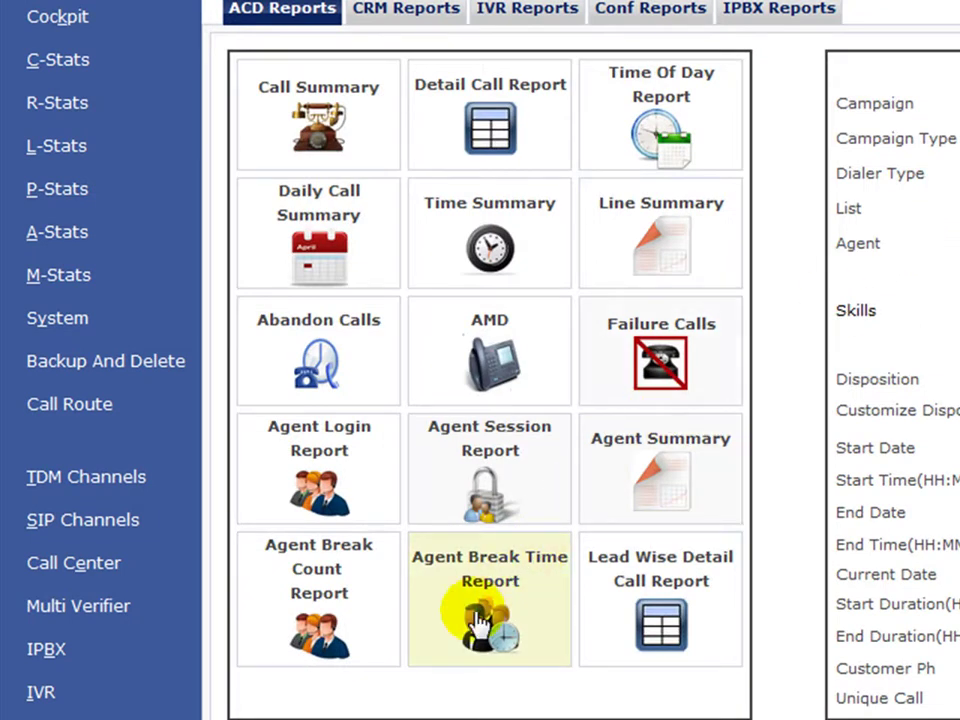
pyautogui.click(479, 620)
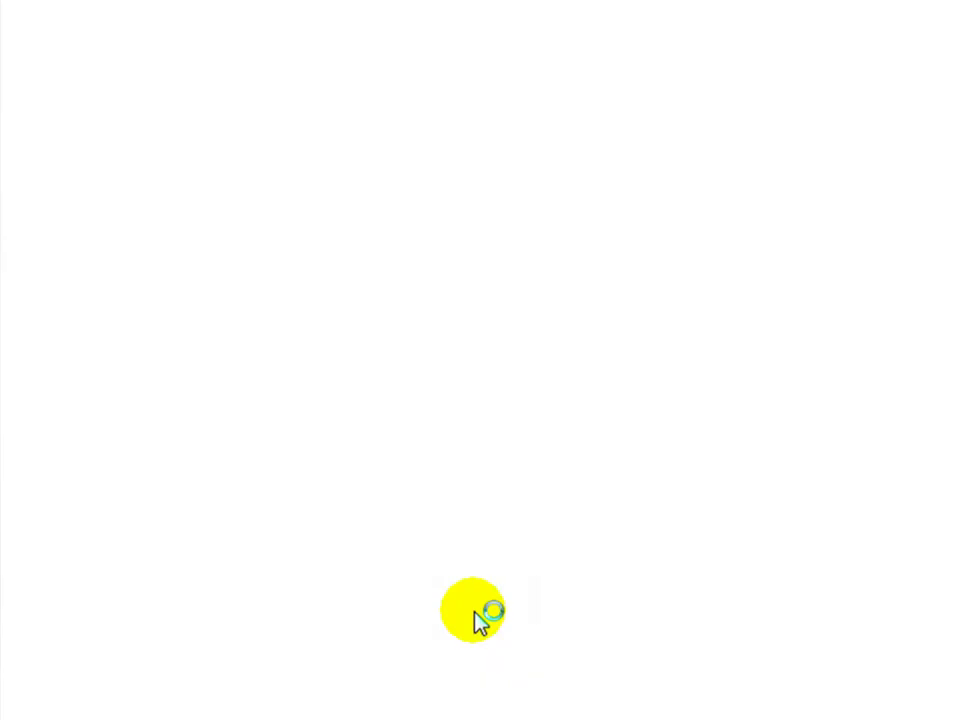